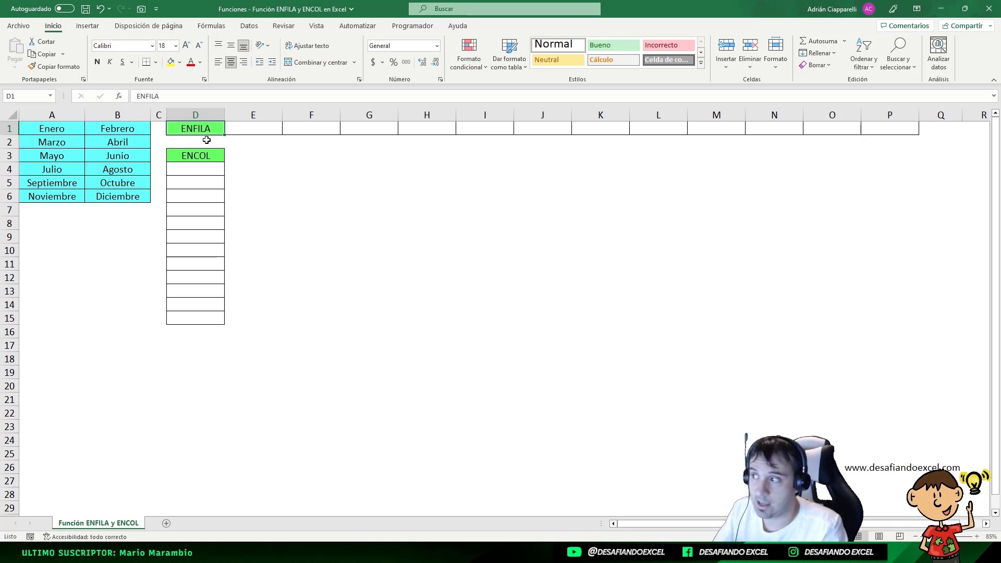
- Select the month table A1:B6 and its cells, then the ENFILA label D1 and cell E1
{"action": "left_click_drag", "start_coordinate": [117, 128], "coordinate": [118, 196]}
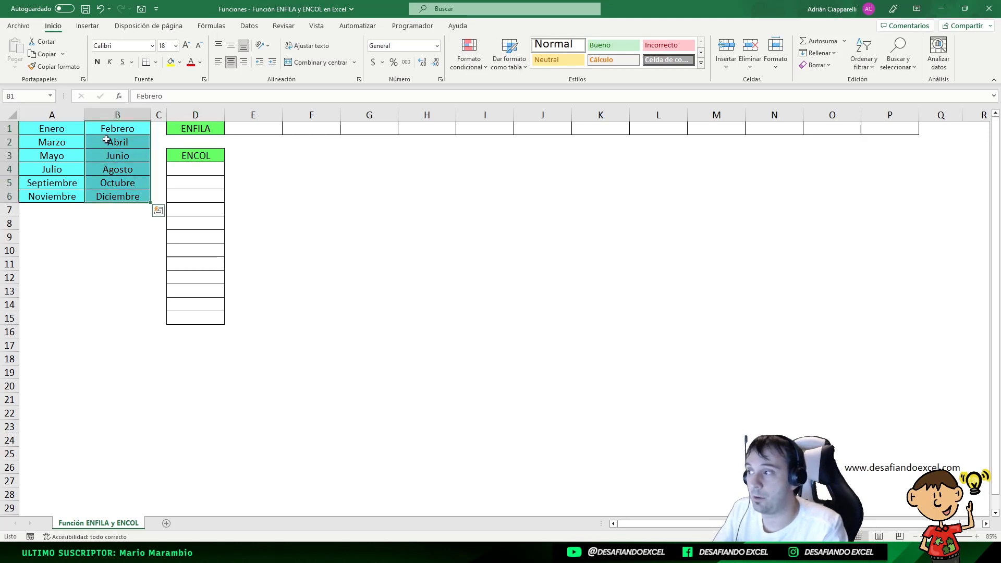
{"action": "left_click", "coordinate": [111, 130]}
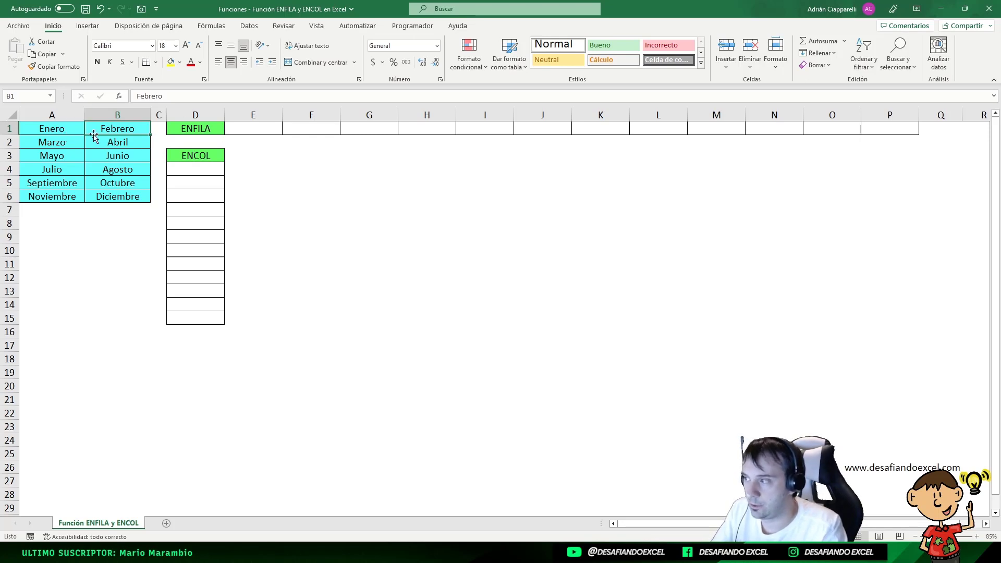
{"action": "left_click_drag", "start_coordinate": [58, 130], "coordinate": [122, 197]}
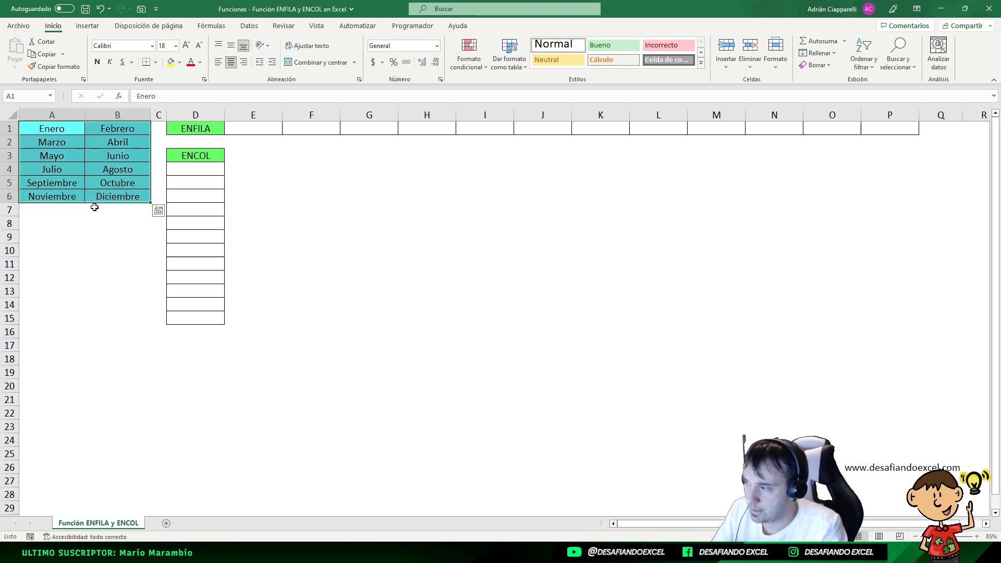
{"action": "left_click_drag", "start_coordinate": [52, 126], "coordinate": [105, 129]}
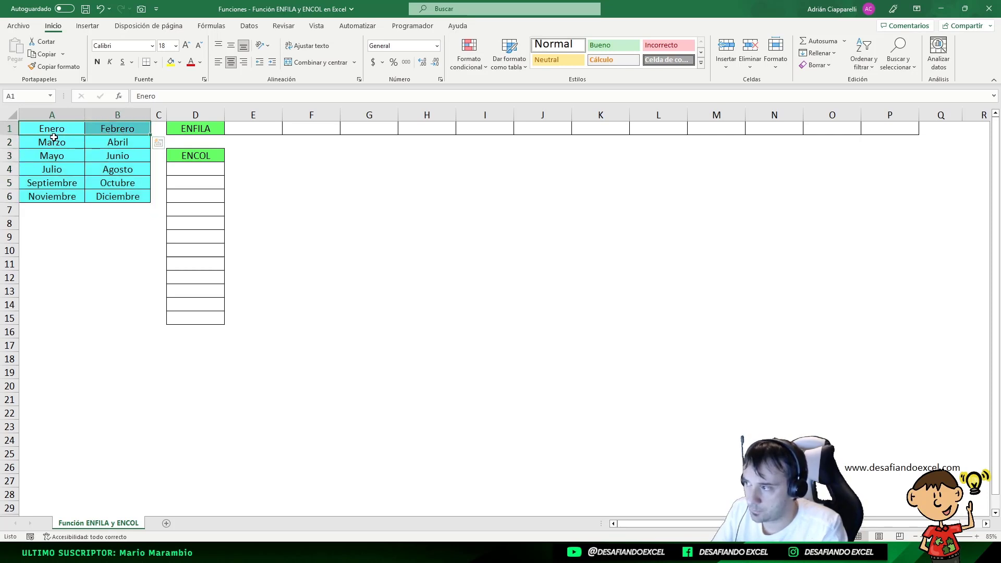
{"action": "left_click_drag", "start_coordinate": [53, 130], "coordinate": [117, 129]}
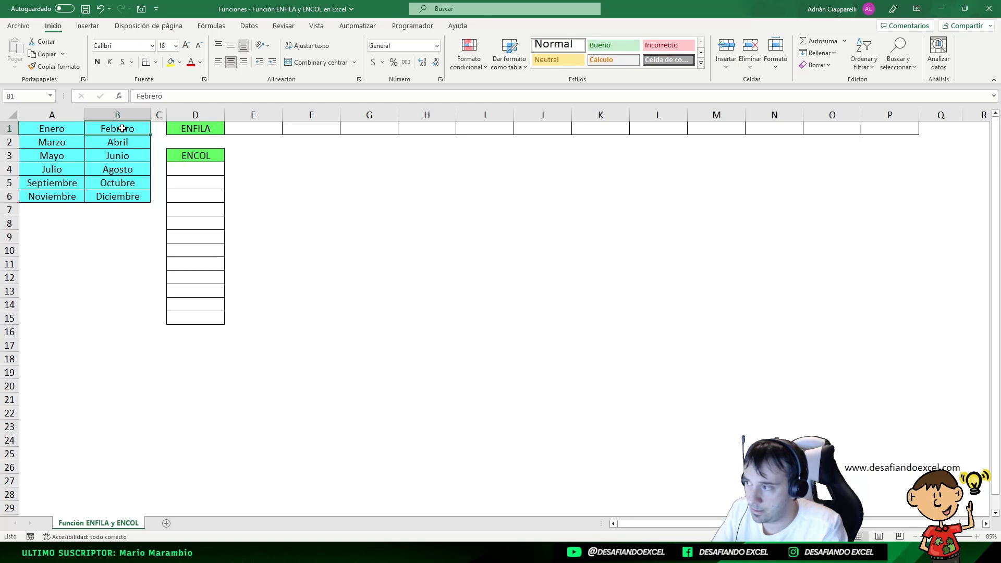
{"action": "left_click", "coordinate": [56, 143]}
{"action": "left_click_drag", "start_coordinate": [55, 143], "coordinate": [112, 143]}
{"action": "left_click", "coordinate": [81, 132]}
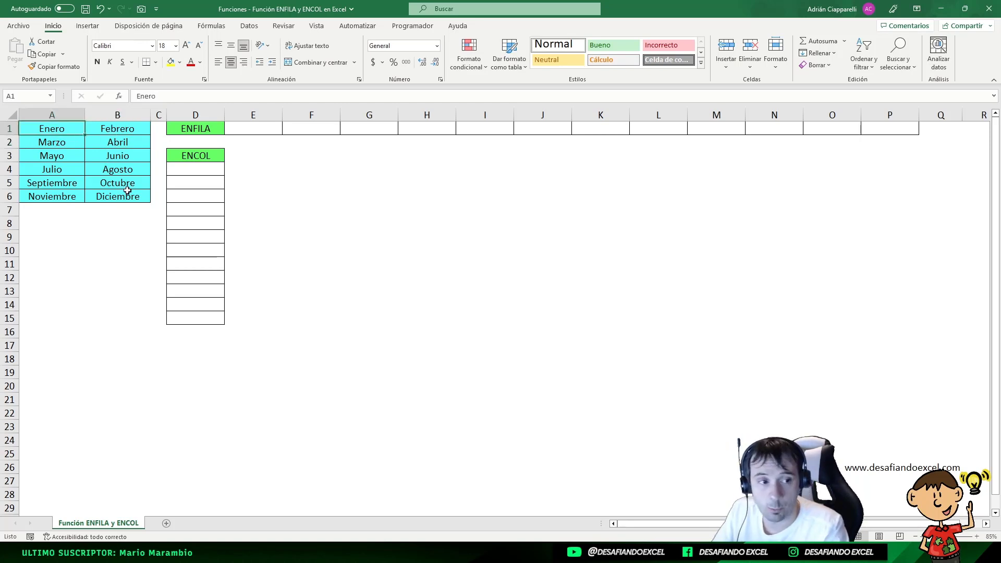
{"action": "left_click_drag", "start_coordinate": [50, 129], "coordinate": [104, 196]}
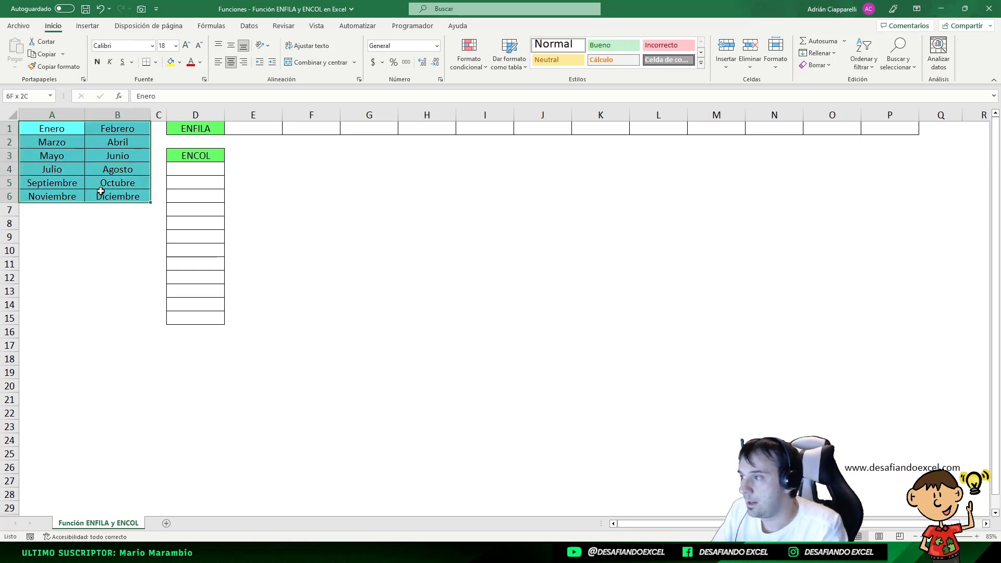
{"action": "left_click", "coordinate": [175, 130]}
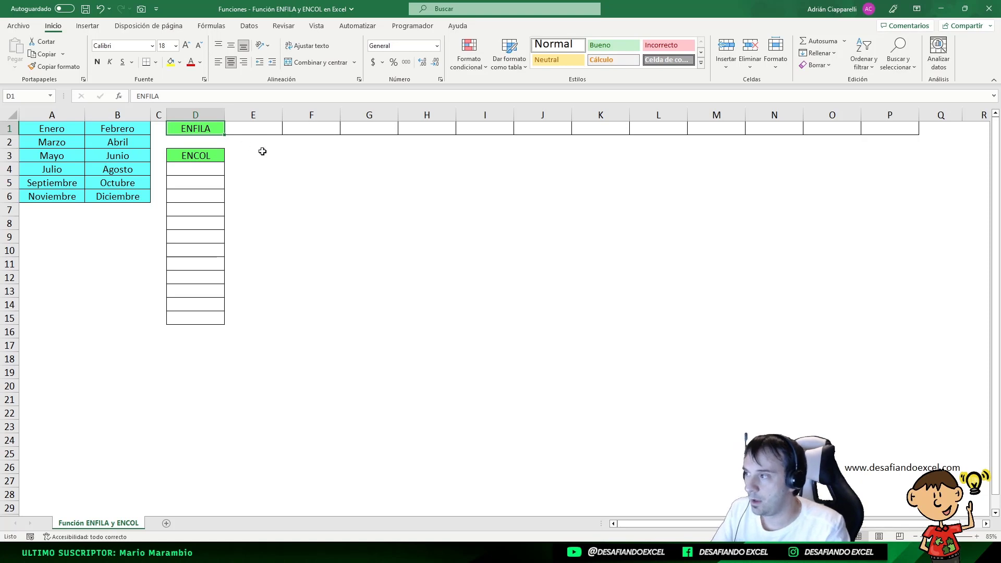
{"action": "left_click", "coordinate": [257, 126]}
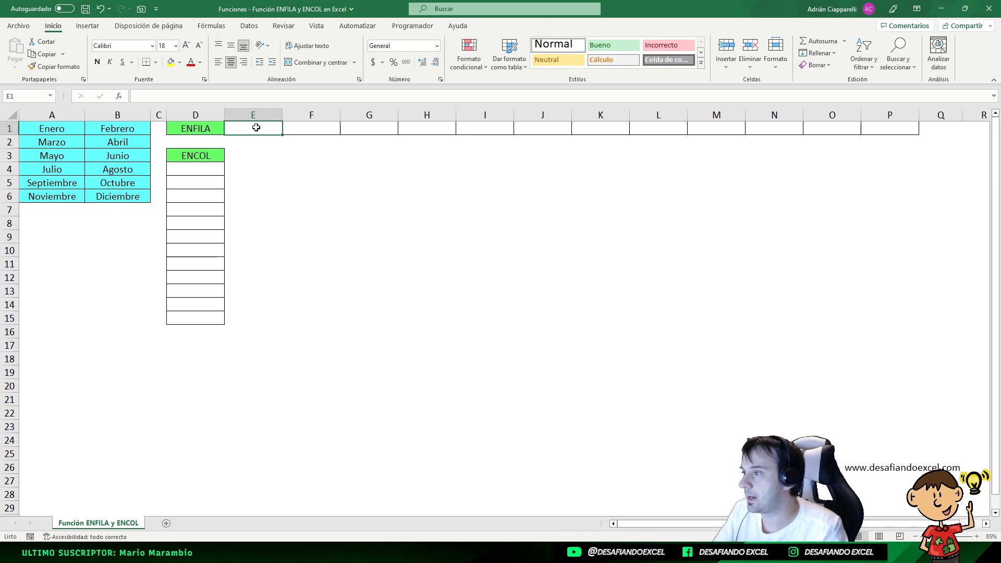
- Enter =ENFILA(A1:B6) in E1 so the months spill across E1:P1
{"action": "double_click", "coordinate": [260, 128]}
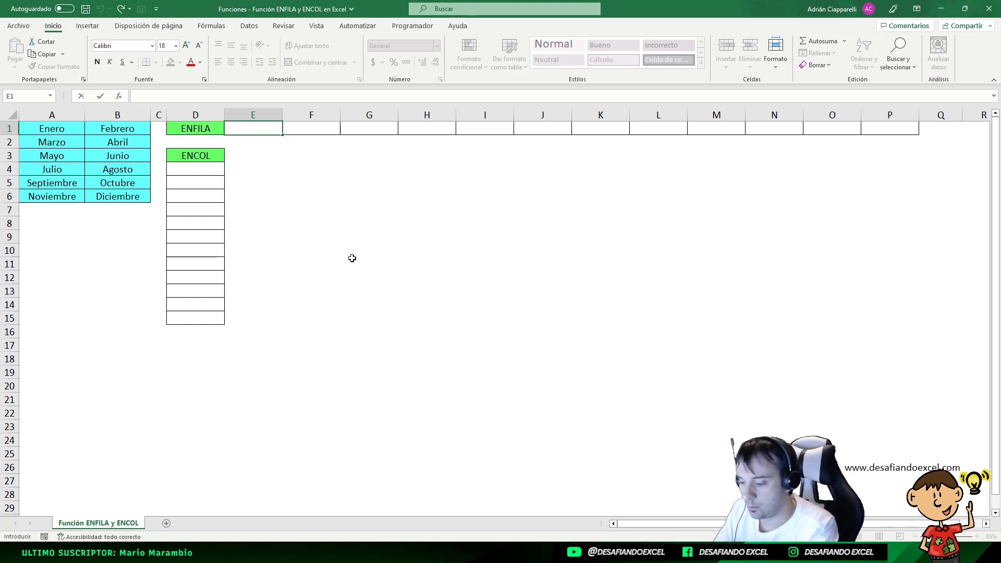
{"action": "type", "text": "="}
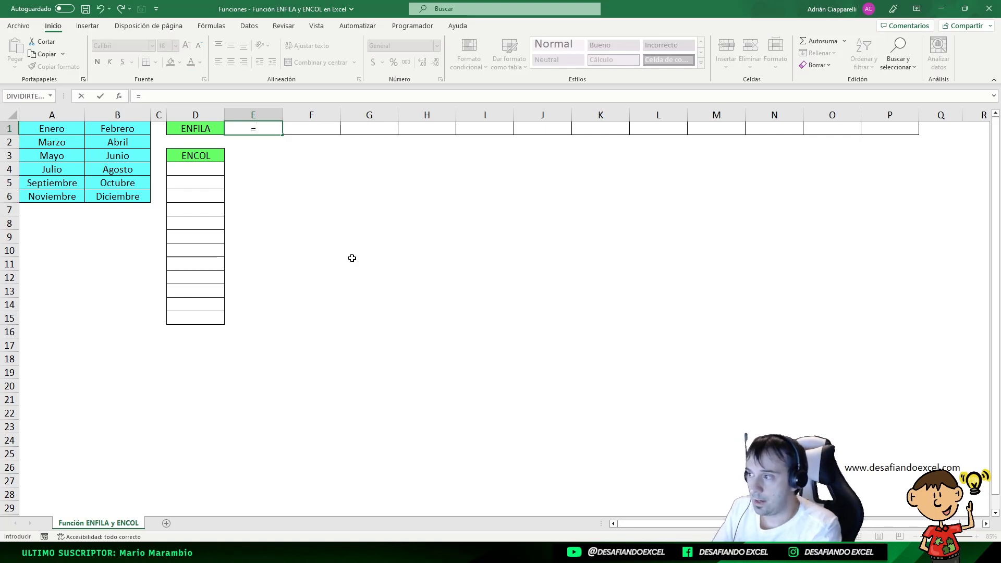
{"action": "type", "text": "ENF"}
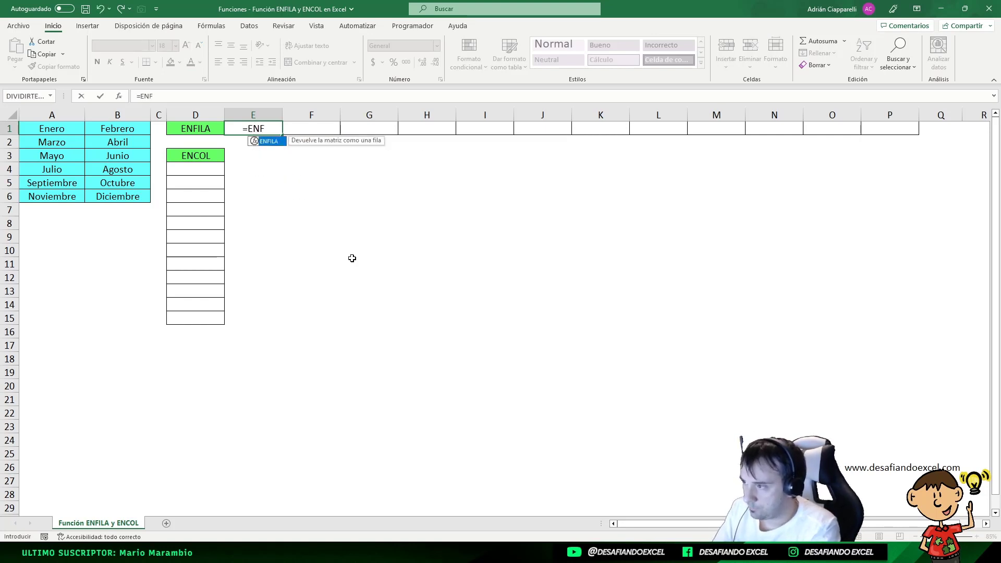
{"action": "type", "text": "ILA"}
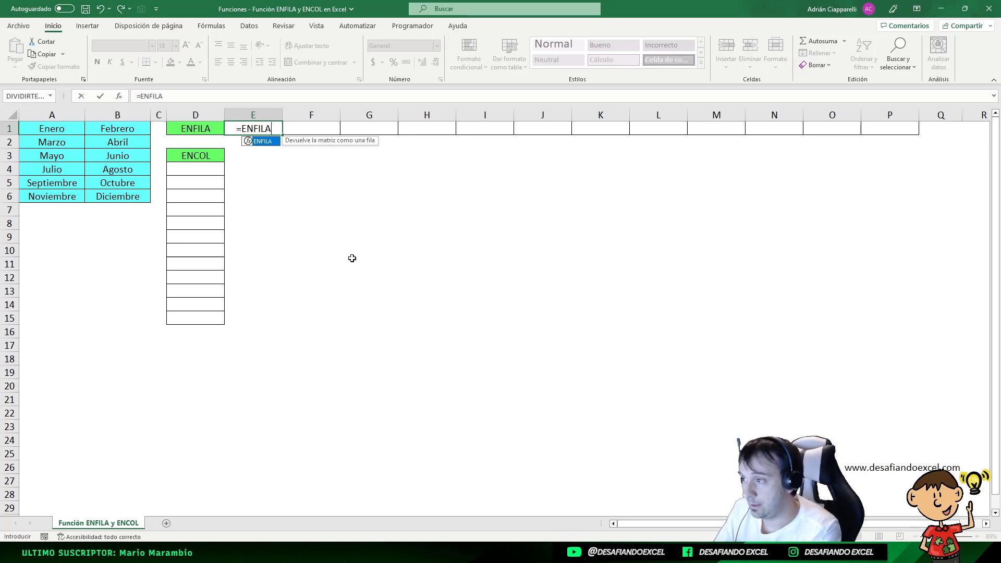
{"action": "type", "text": "("}
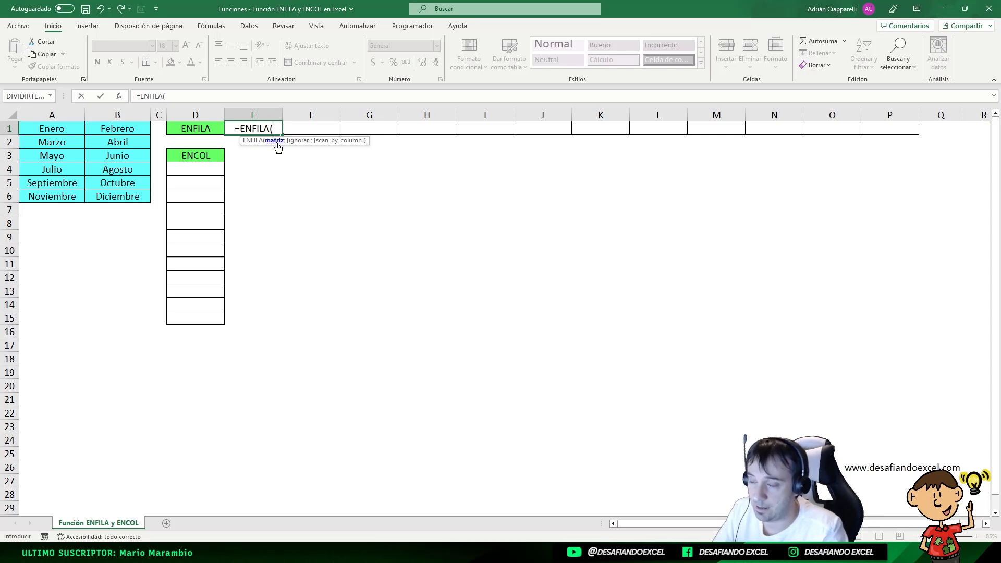
{"action": "left_click_drag", "start_coordinate": [59, 125], "coordinate": [119, 193]}
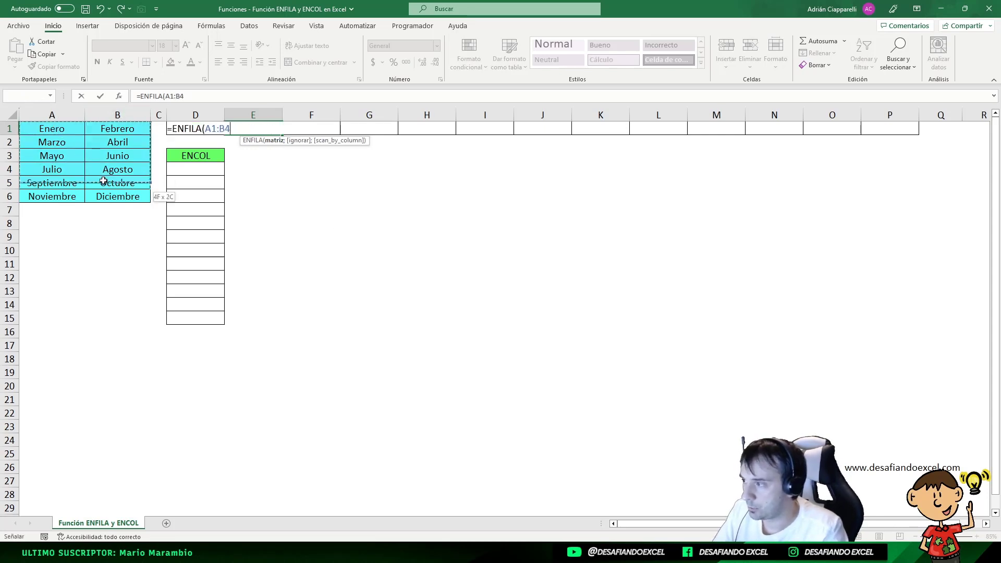
{"action": "type", "text": ")"}
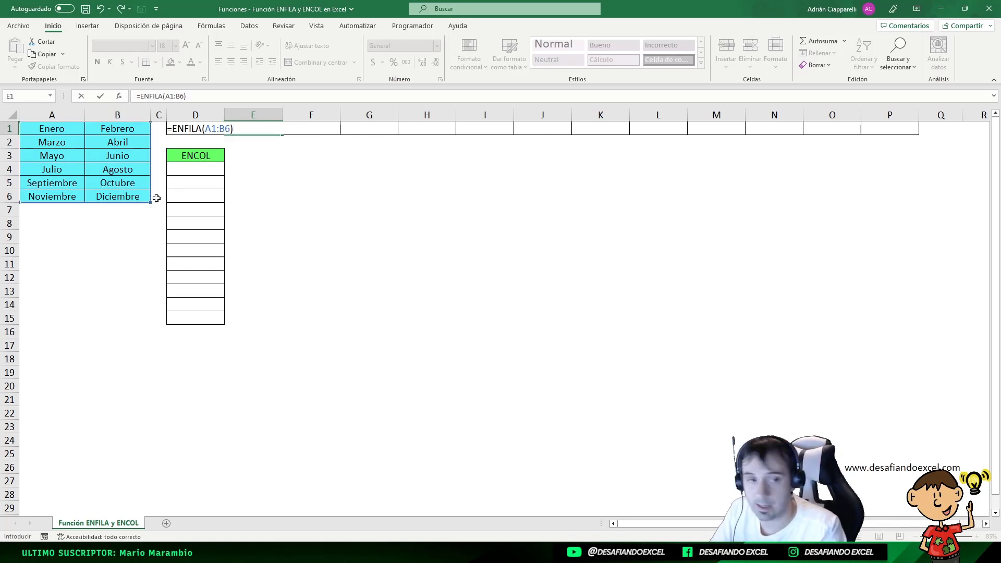
{"action": "key", "text": "Return"}
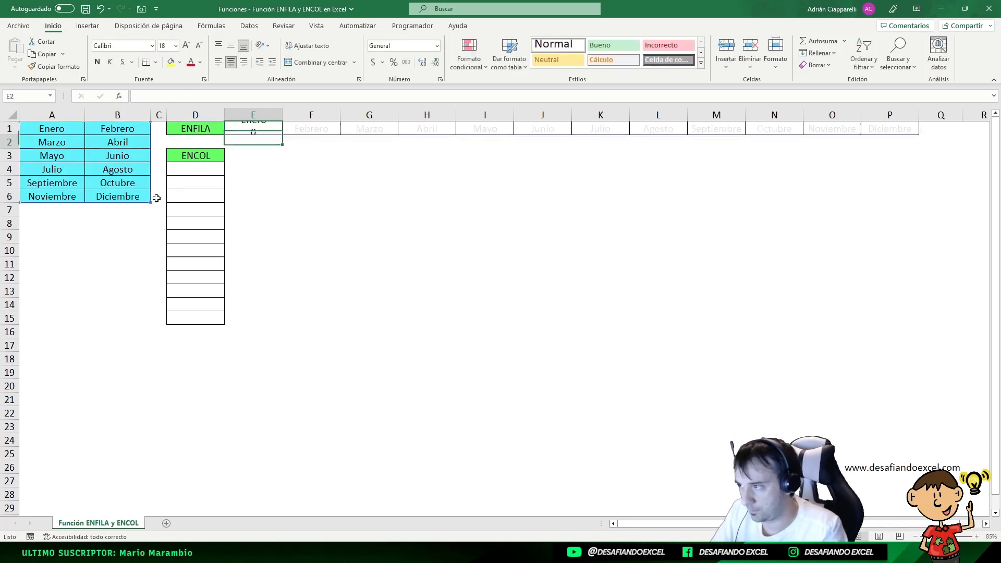
- Inspect the spilled Febrero, Marzo and Abril in F1:H1 and the formula in E1
{"action": "left_click", "coordinate": [239, 129]}
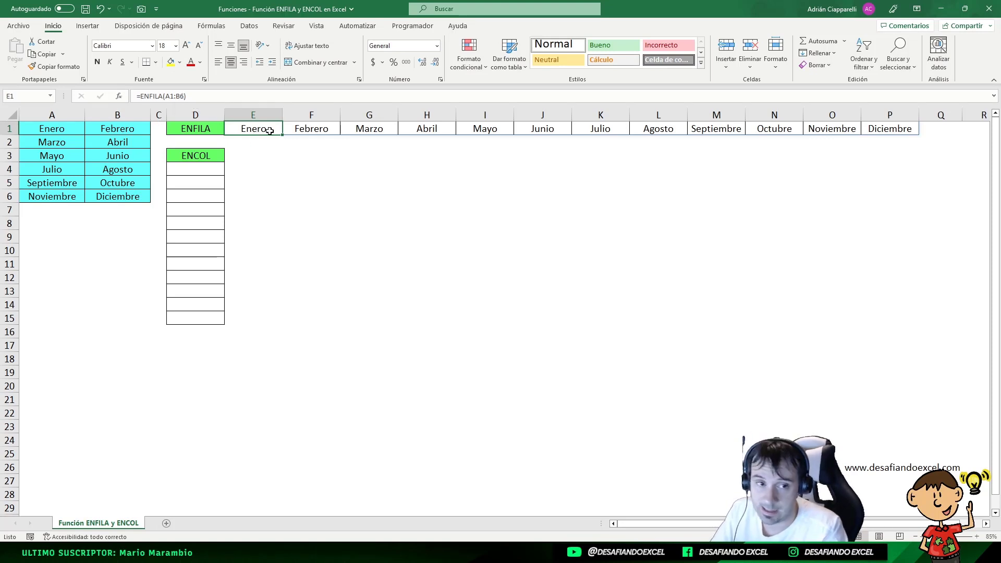
{"action": "left_click", "coordinate": [300, 128]}
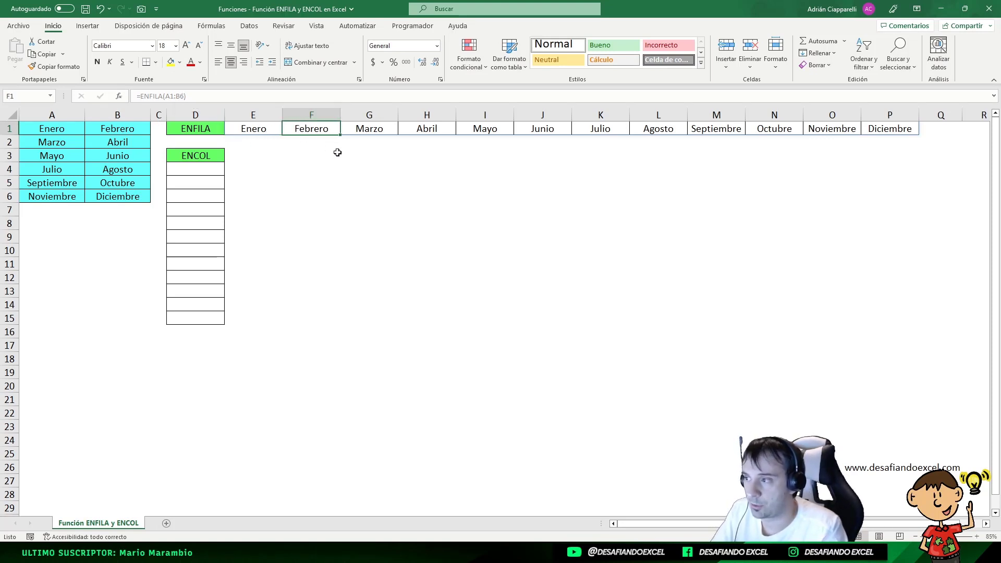
{"action": "left_click", "coordinate": [357, 128]}
{"action": "left_click", "coordinate": [406, 126]}
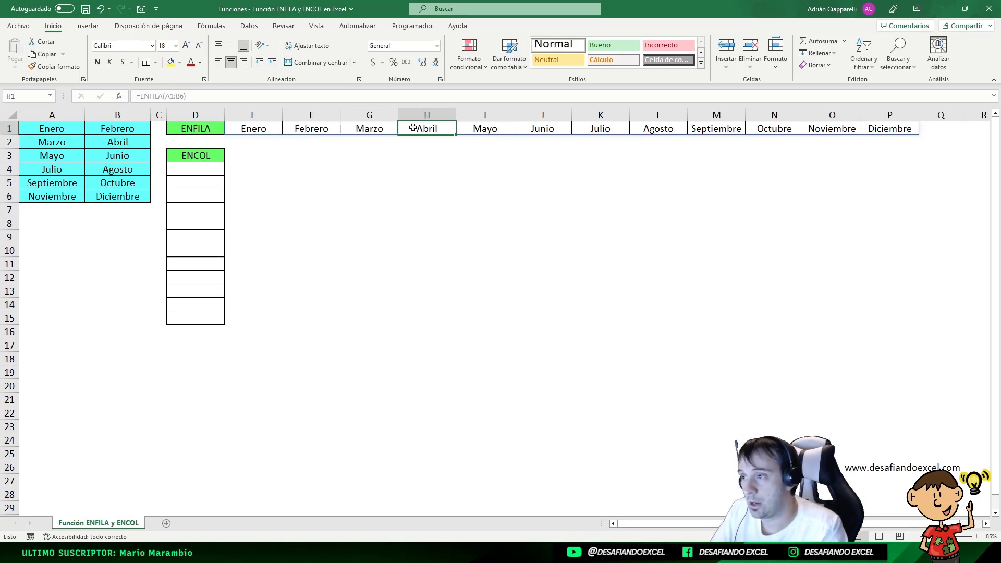
{"action": "left_click", "coordinate": [249, 128]}
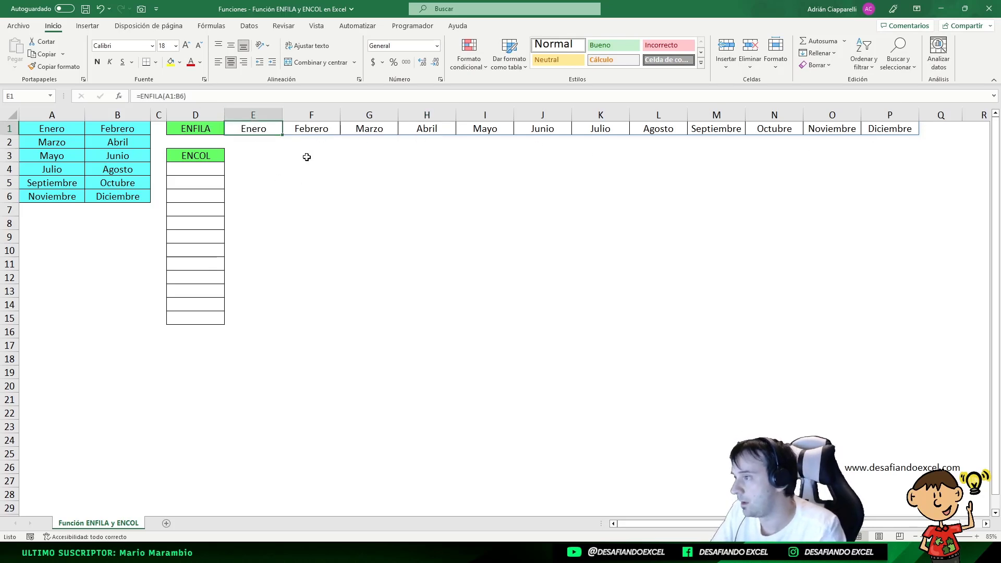
- Enter =ENCOL(A1:B6) in D4 so Enero through Diciembre fill D4:D15
{"action": "left_click", "coordinate": [203, 171]}
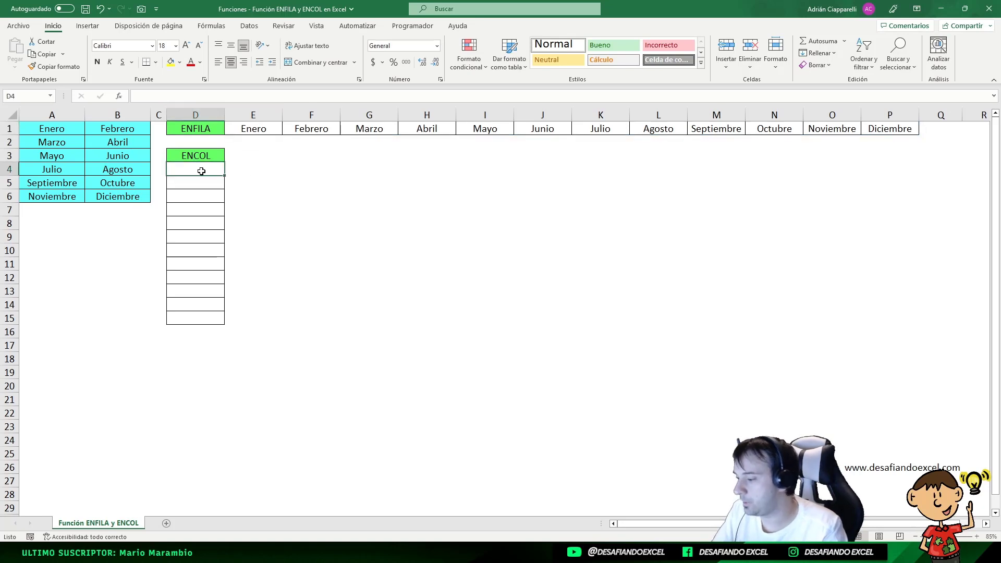
{"action": "type", "text": "="}
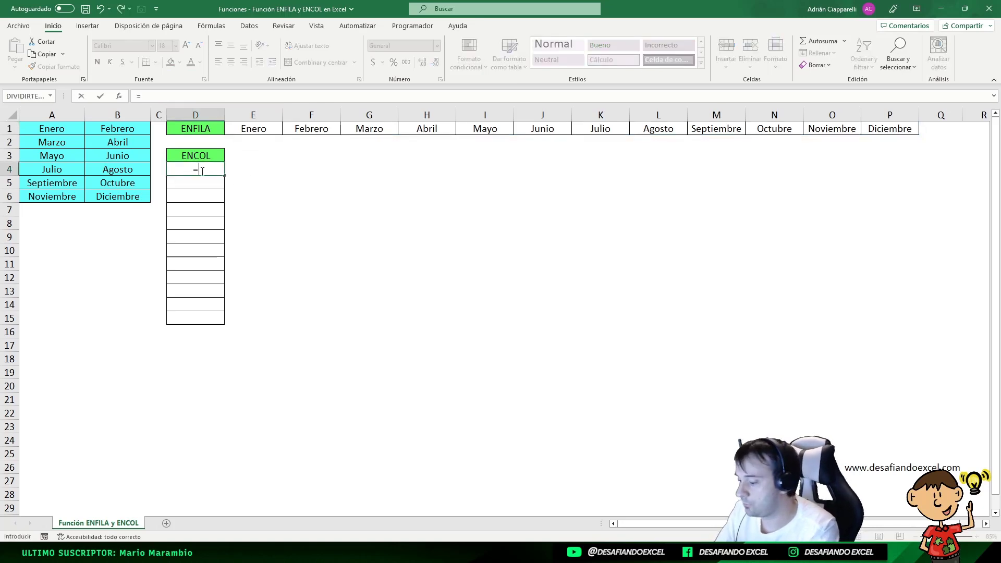
{"action": "type", "text": "ENCO"}
{"action": "key", "text": "Tab"}
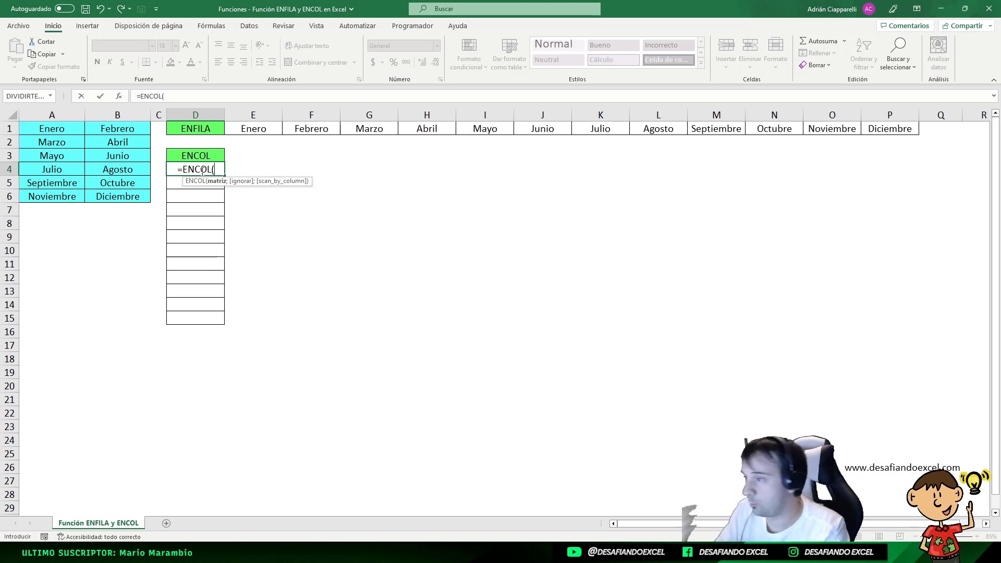
{"action": "left_click_drag", "start_coordinate": [51, 129], "coordinate": [108, 196]}
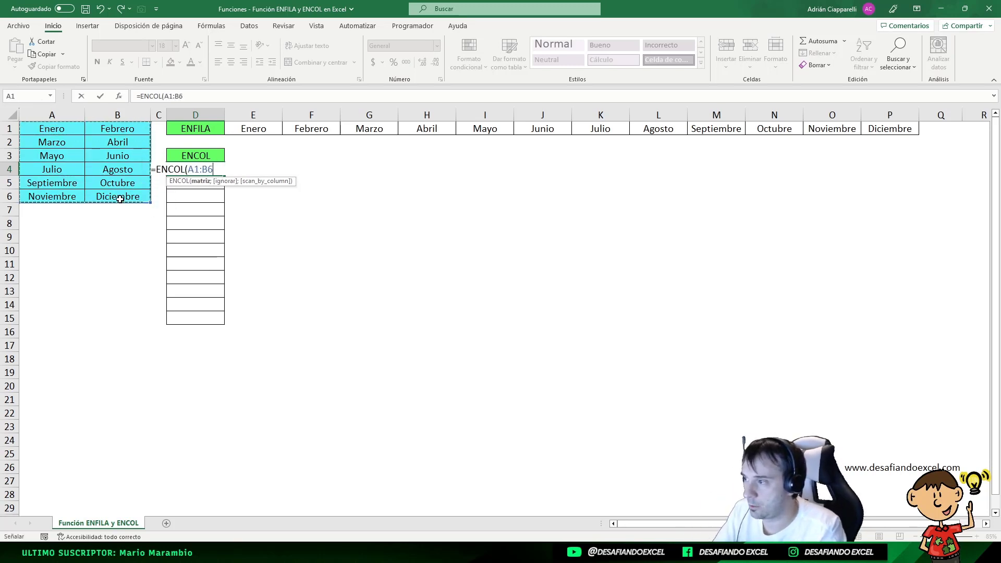
{"action": "type", "text": ")"}
{"action": "key", "text": "Return"}
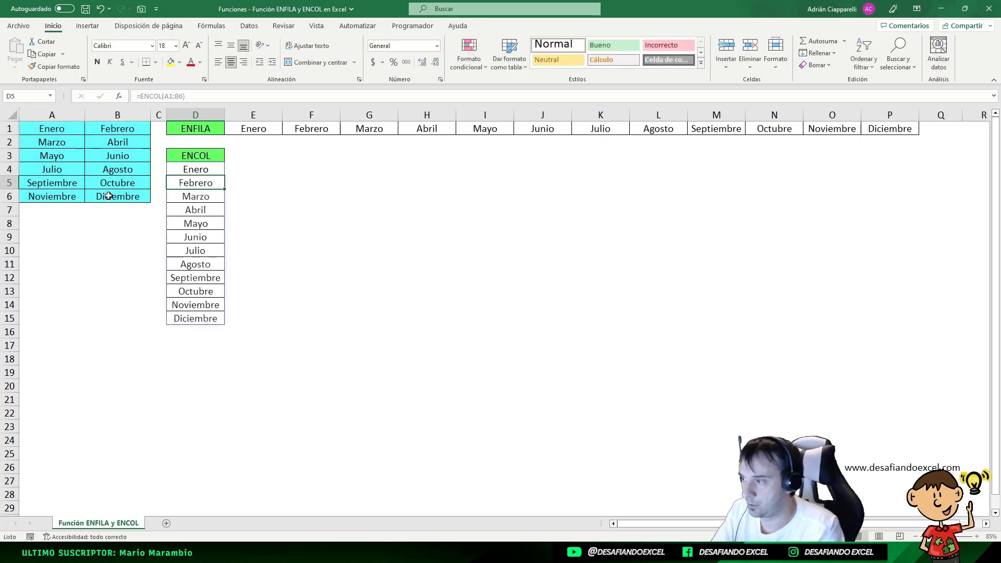
{"action": "left_click", "coordinate": [193, 171]}
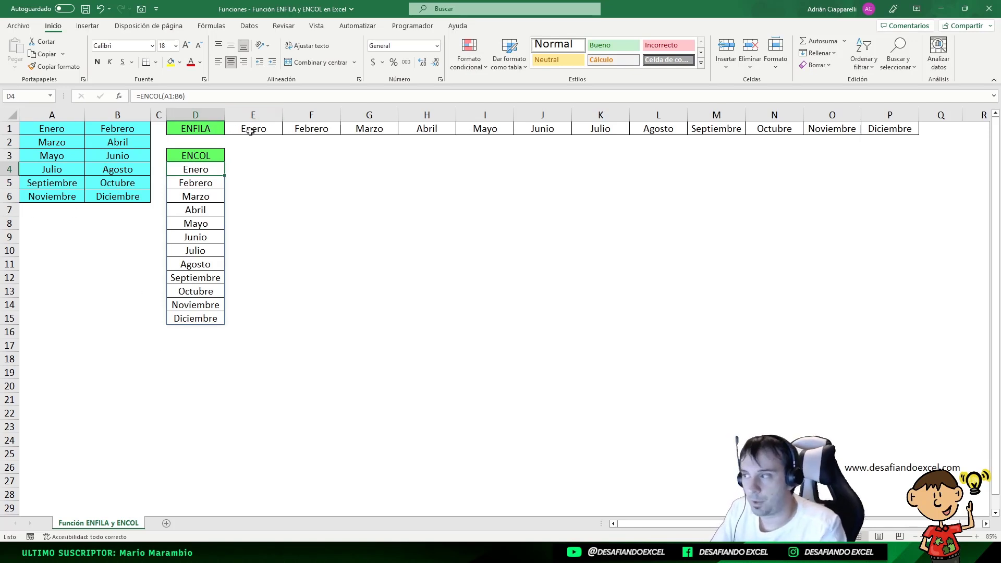
- Add a ';' separator after A1:B6 in E1's ENFILA formula to start the ignore argument
{"action": "left_click", "coordinate": [250, 131]}
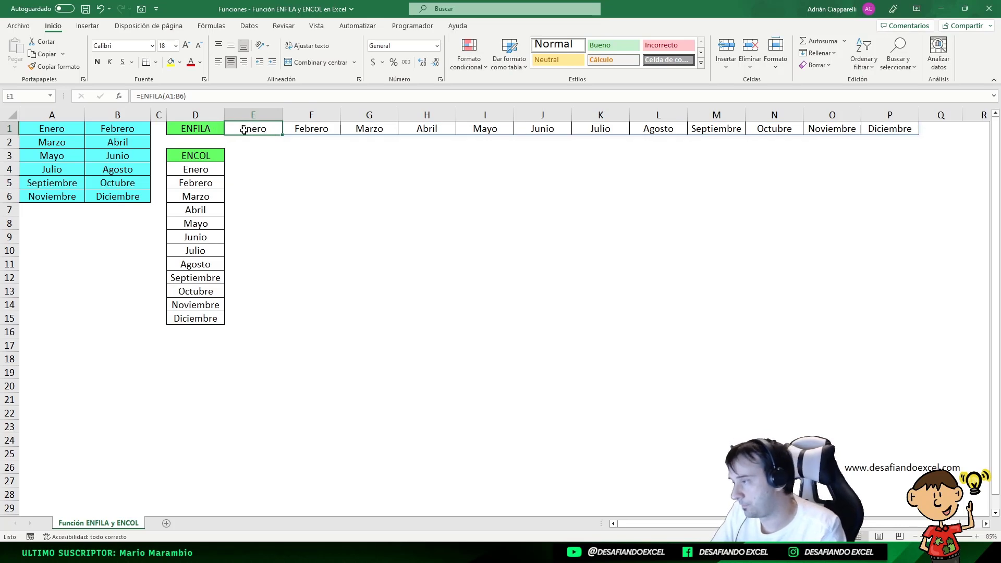
{"action": "left_click", "coordinate": [183, 96]}
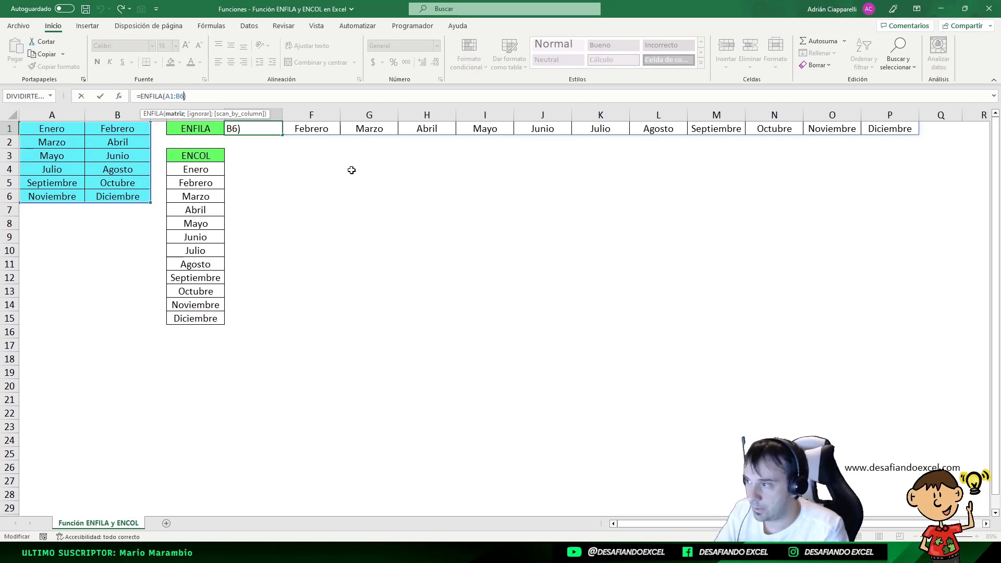
{"action": "type", "text": ";"}
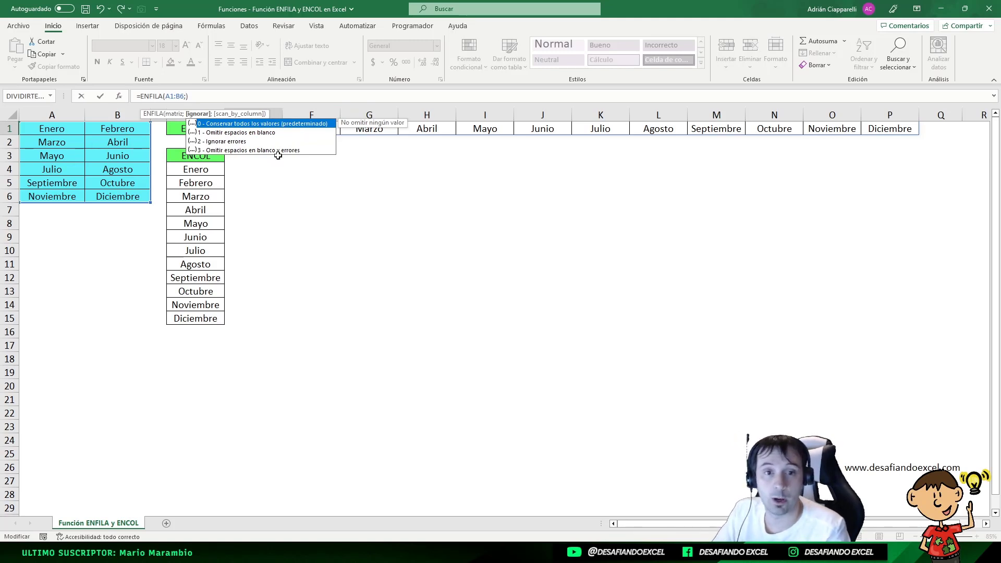
- Confirm E1's formula and delete Junio from B3
{"action": "key", "text": "Return"}
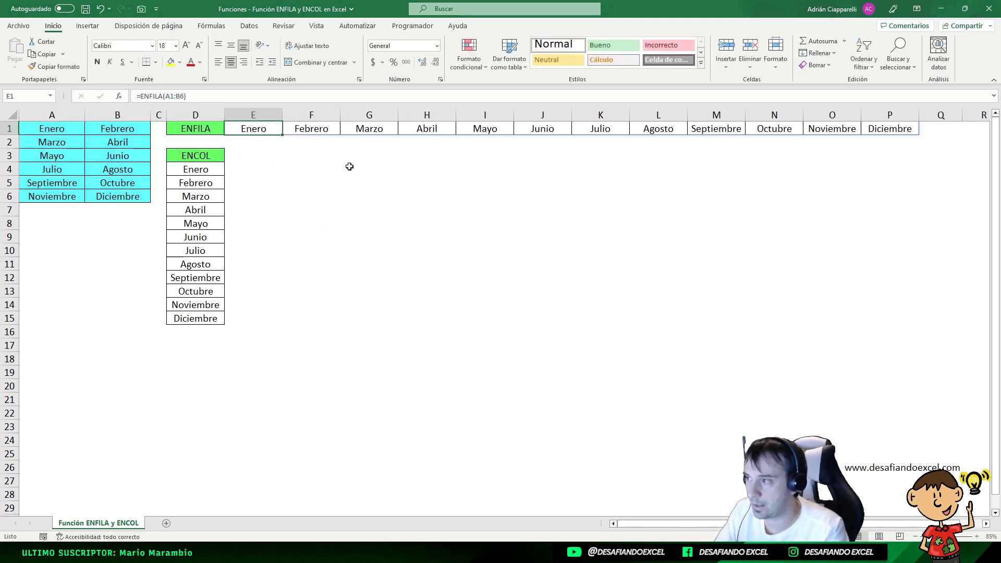
{"action": "left_click", "coordinate": [91, 156]}
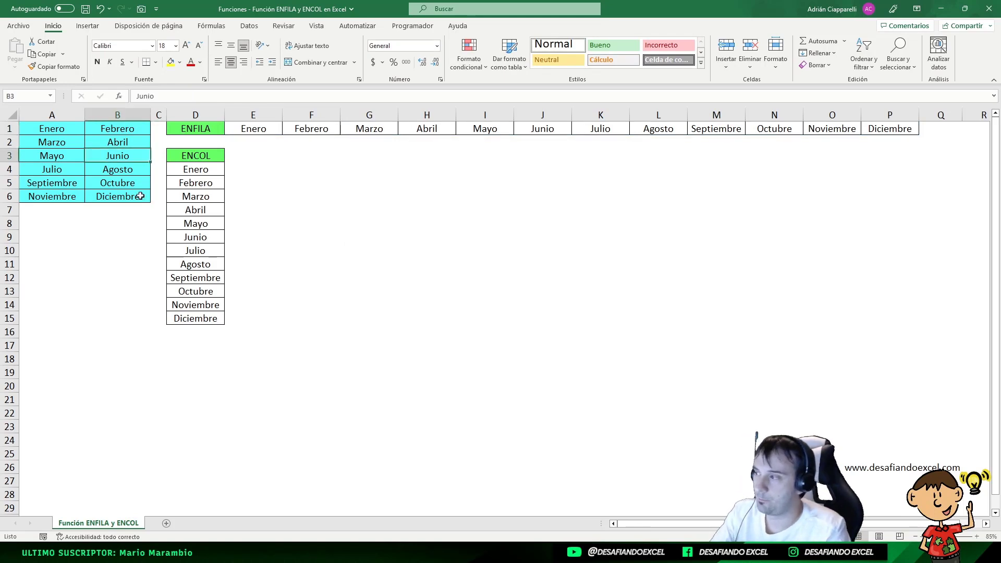
{"action": "key", "text": "Delete"}
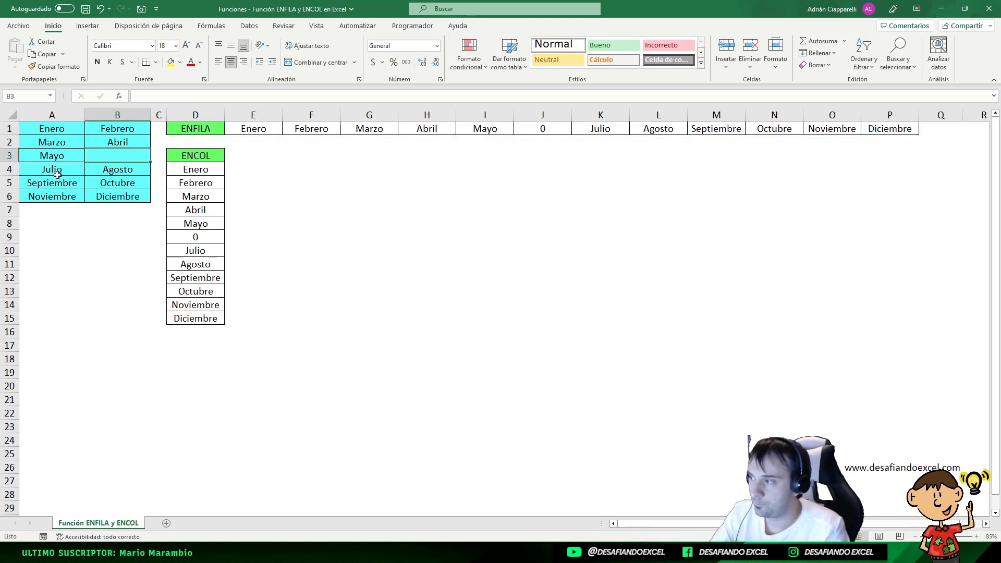
- Replace Julio in A4 with the broken formula =A+2, producing #¿NOMBRE?
{"action": "left_click", "coordinate": [55, 172]}
{"action": "type", "text": "="}
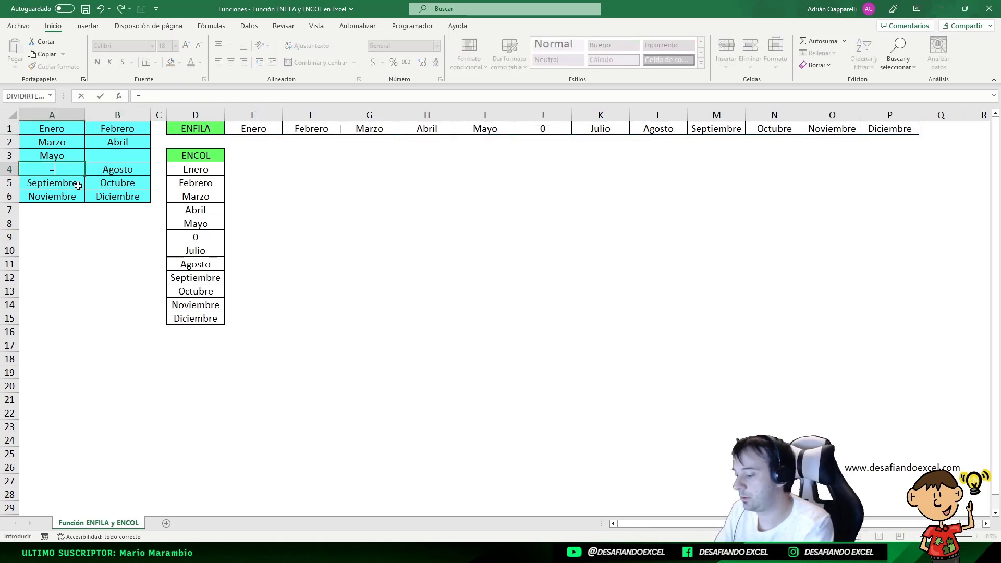
{"action": "type", "text": "A+2"}
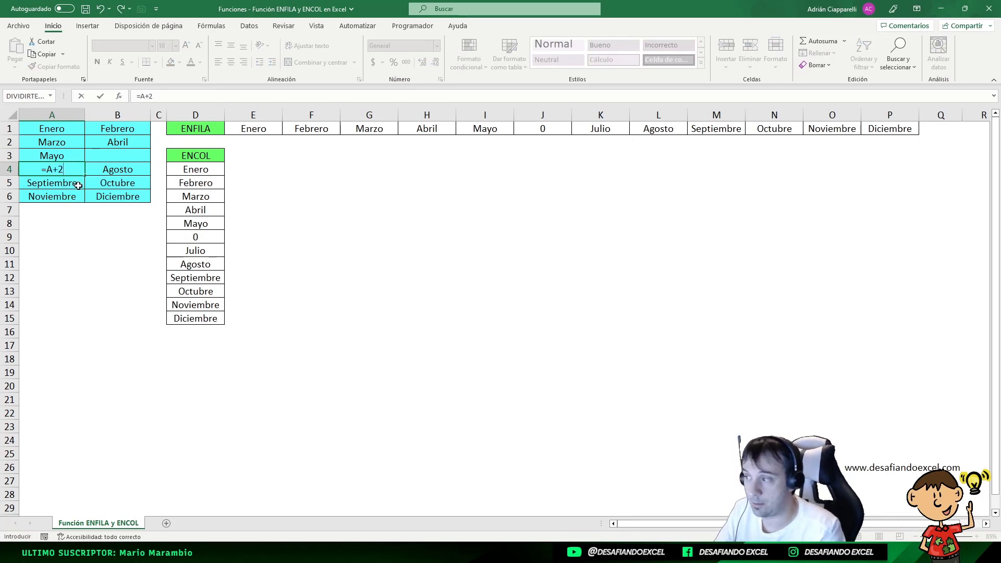
{"action": "key", "text": "Return"}
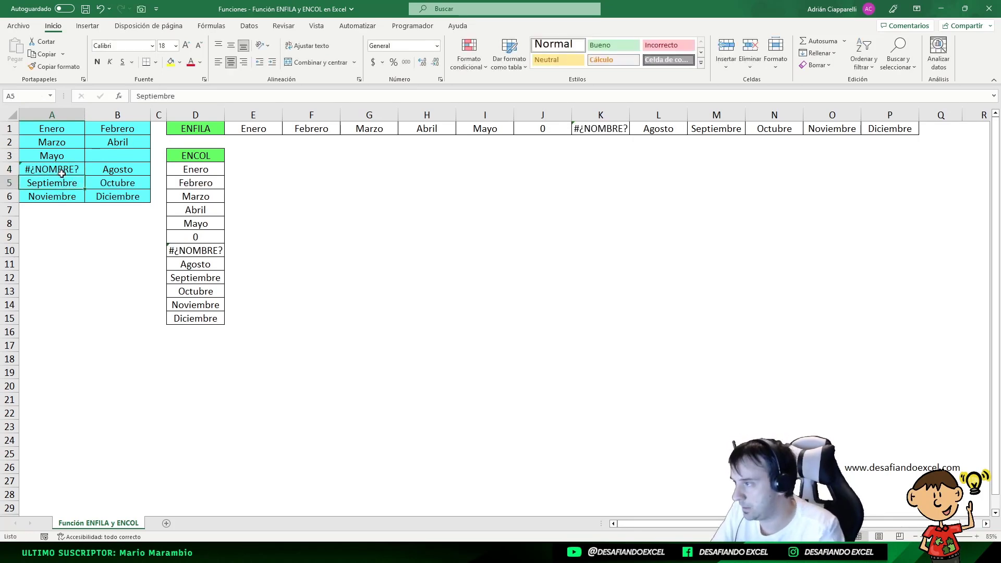
{"action": "left_click", "coordinate": [65, 169]}
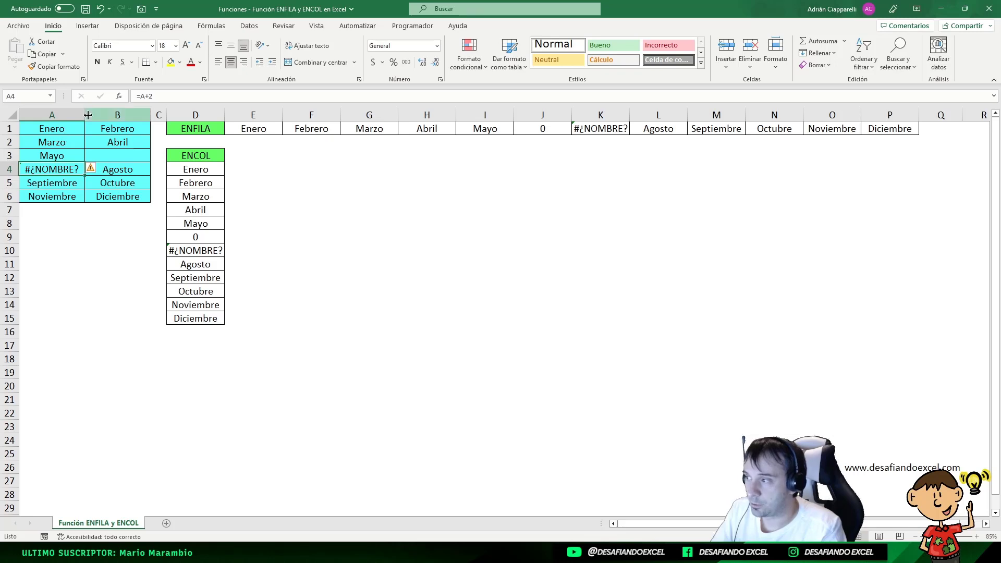
{"action": "left_click_drag", "start_coordinate": [23, 174], "coordinate": [39, 173]}
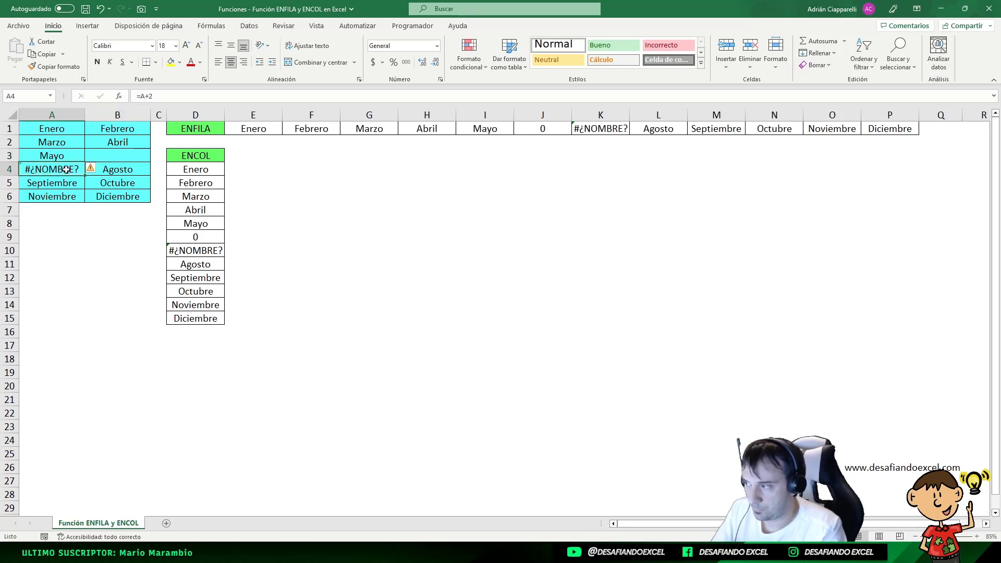
{"action": "left_click", "coordinate": [244, 125]}
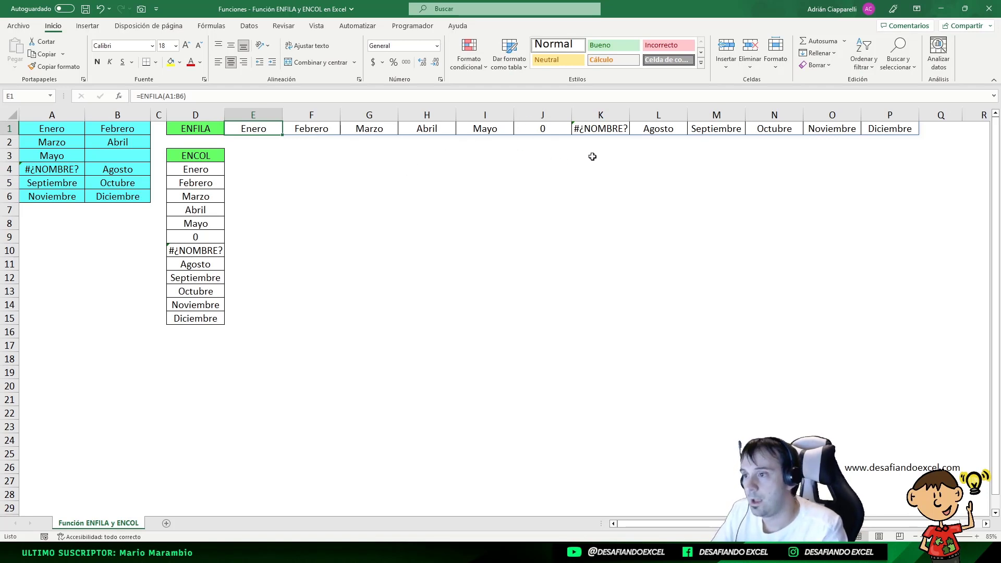
{"action": "left_click", "coordinate": [56, 172]}
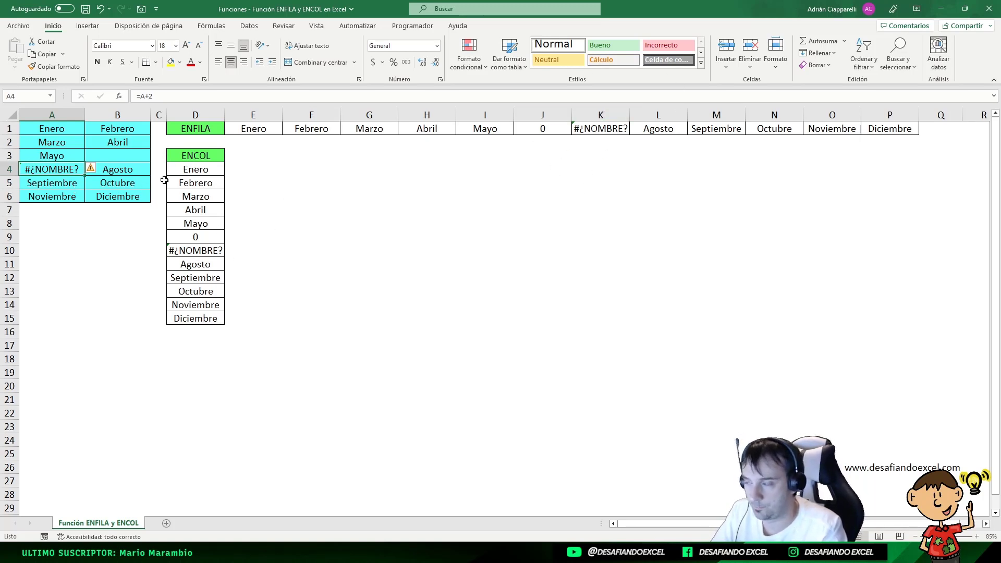
{"action": "left_click", "coordinate": [251, 131]}
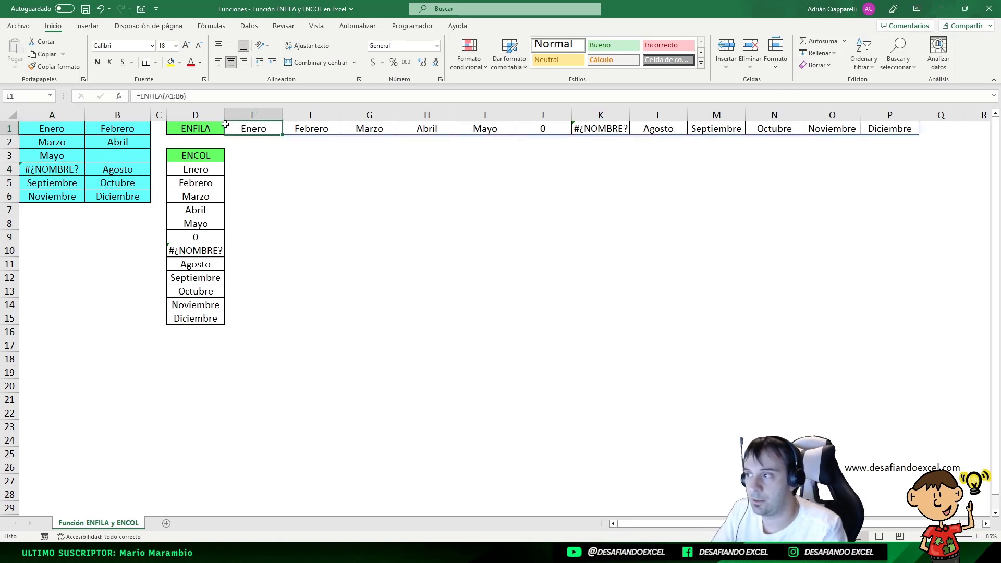
- Change E1 to =ENFILA(A1:B6;0) to keep all values
{"action": "left_click", "coordinate": [189, 97]}
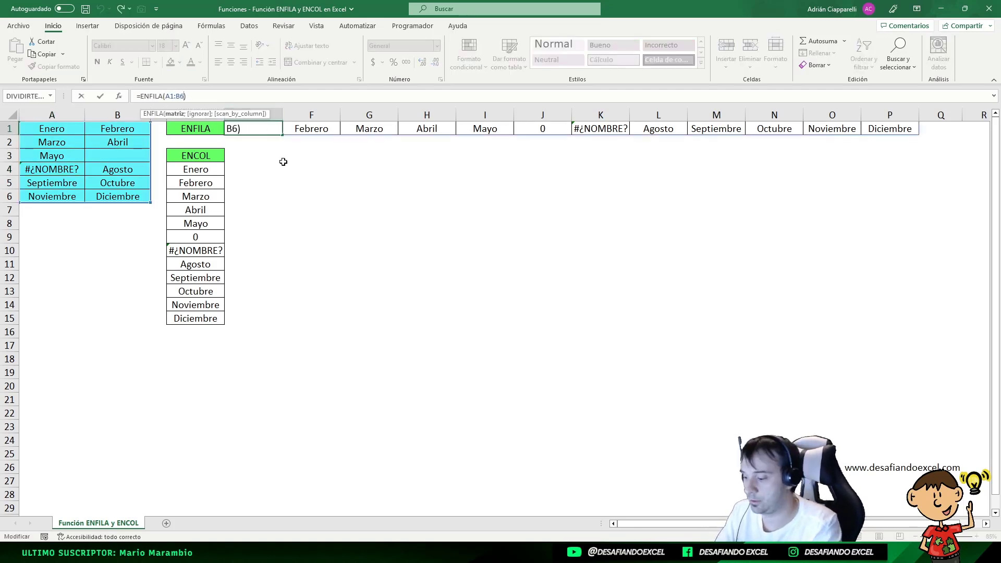
{"action": "type", "text": ";0"}
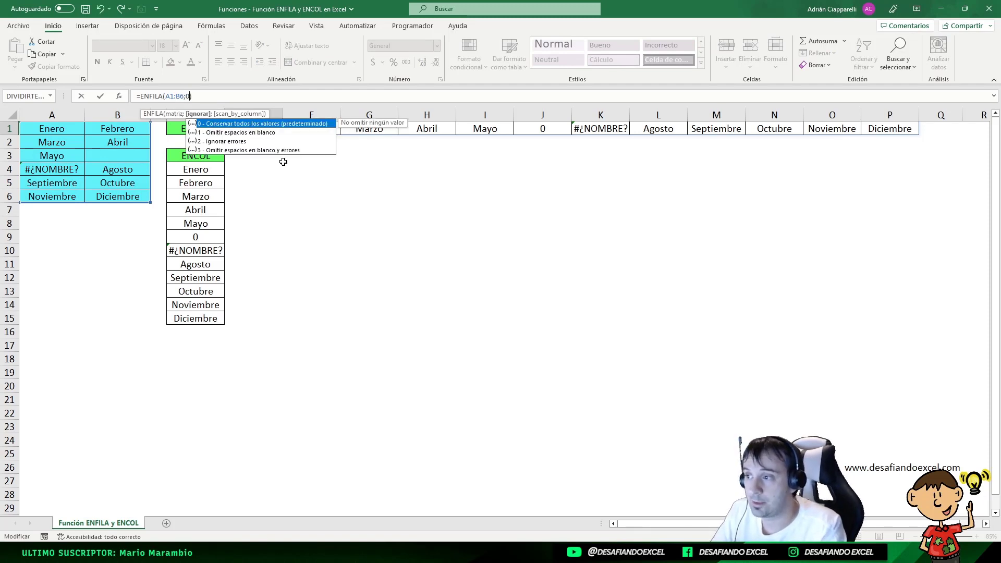
{"action": "key", "text": "Return"}
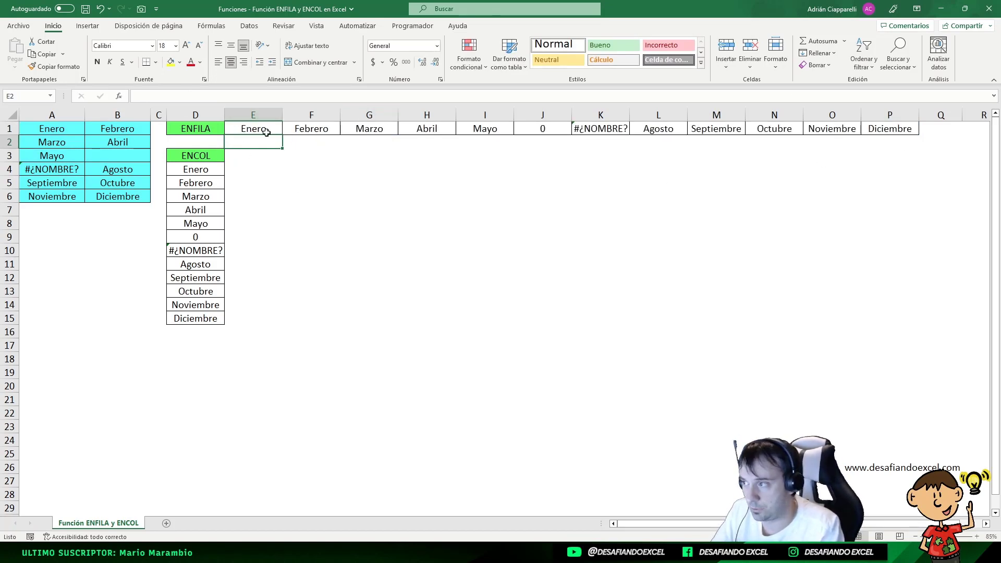
- Change D4 to =ENCOL(A1:B6;0) to keep all values
{"action": "double_click", "coordinate": [196, 170]}
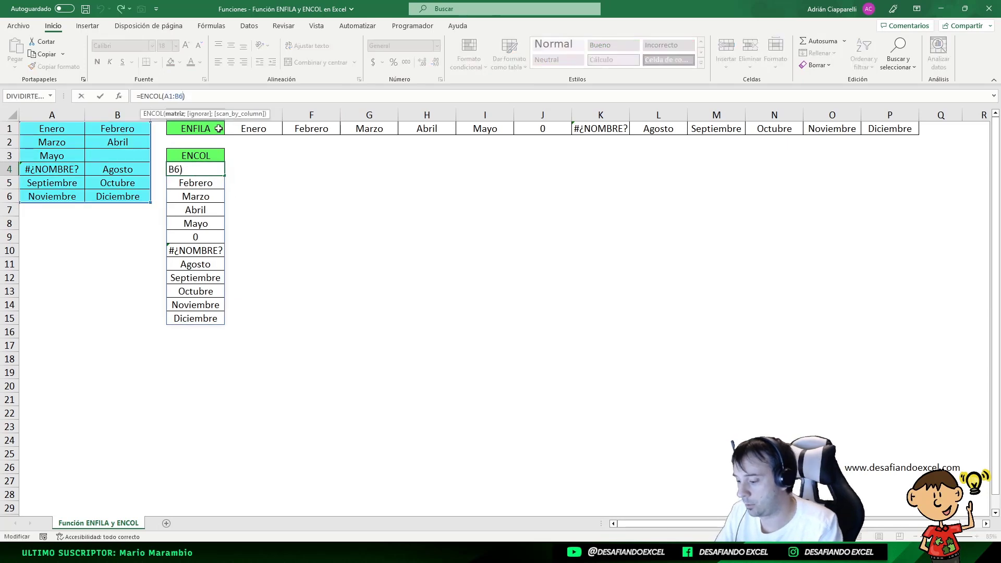
{"action": "type", "text": ";0"}
{"action": "key", "text": "Return"}
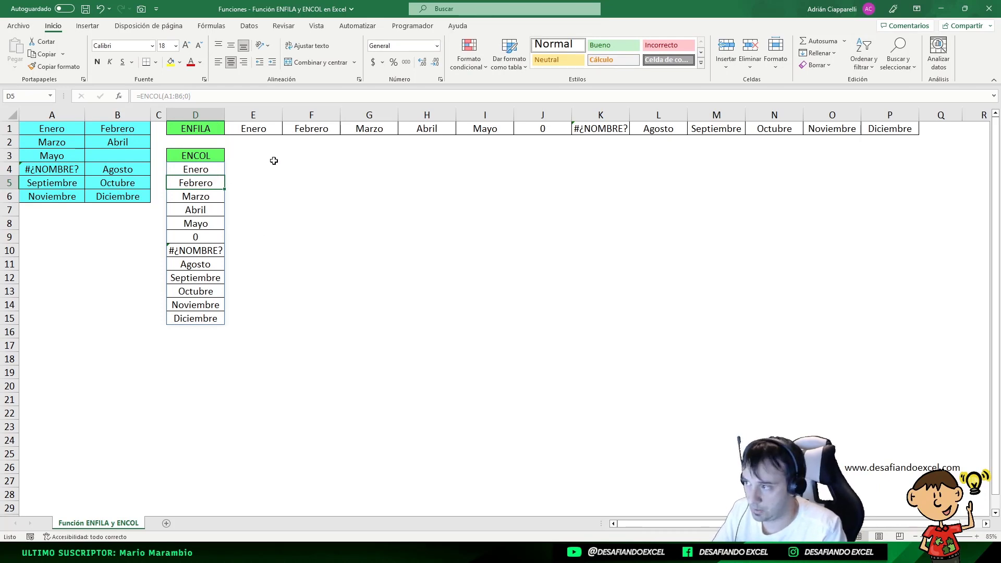
- Set E1 to =ENFILA(A1:B6;1) to skip blanks, leaving P1 empty
{"action": "left_click", "coordinate": [257, 129]}
{"action": "left_click", "coordinate": [192, 97]}
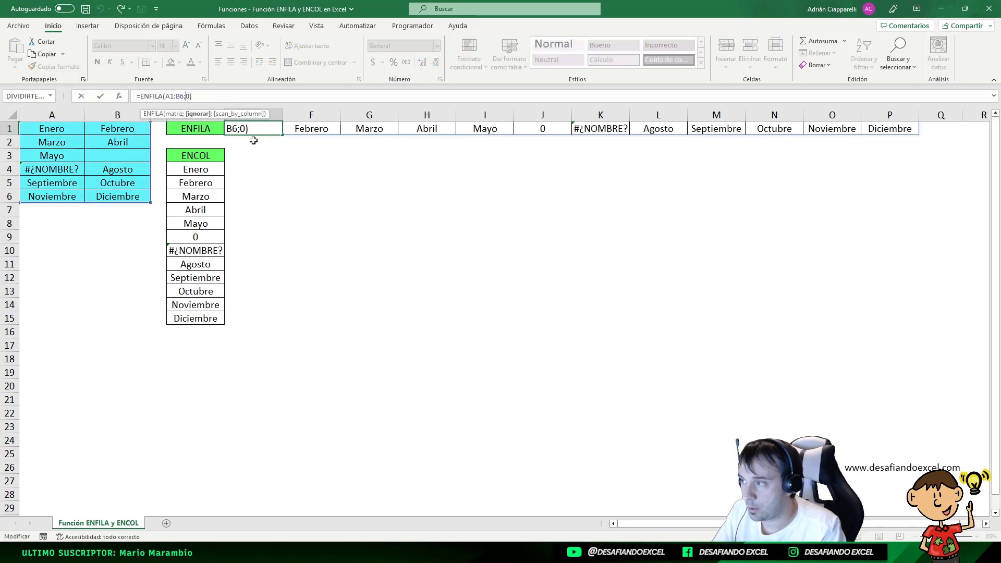
{"action": "key", "text": "BackSpace"}
{"action": "type", "text": "2"}
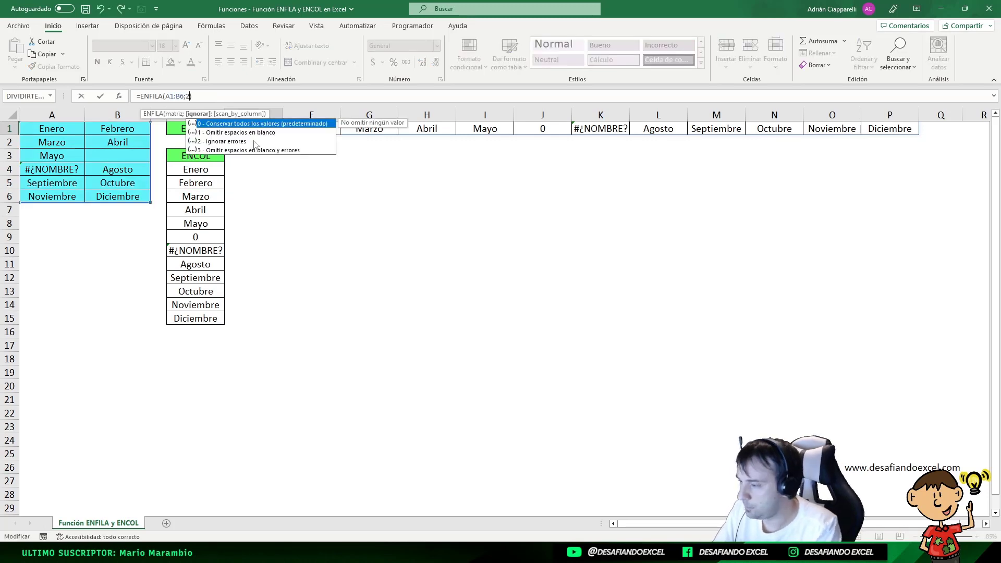
{"action": "key", "text": "BackSpace"}
{"action": "type", "text": "1"}
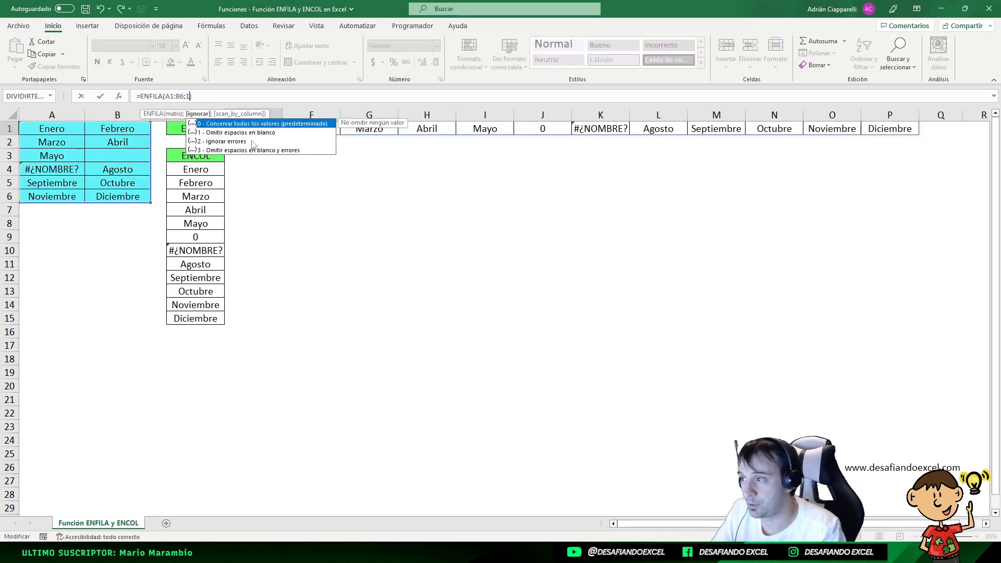
{"action": "key", "text": "Return"}
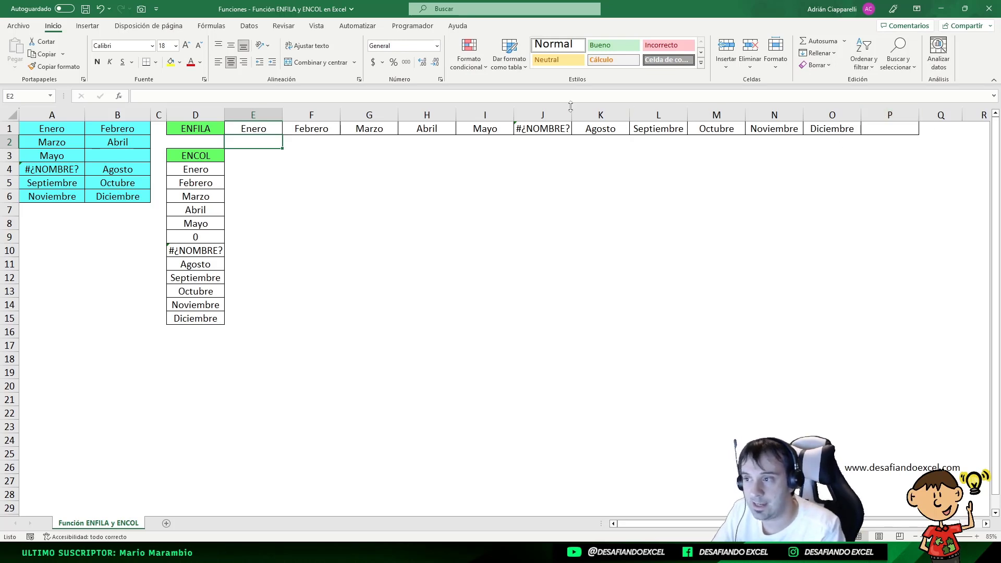
{"action": "left_click", "coordinate": [883, 125]}
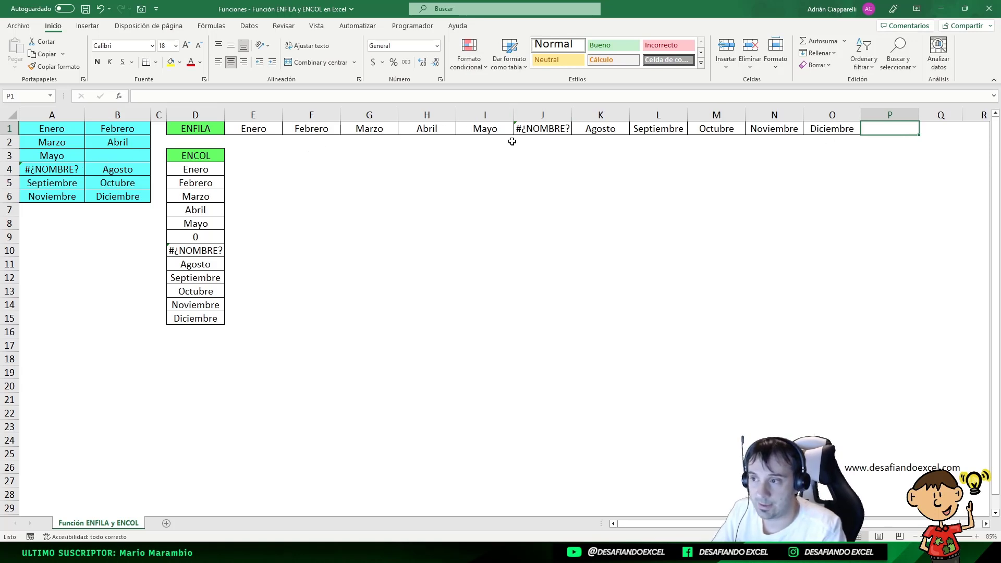
{"action": "left_click", "coordinate": [571, 120]}
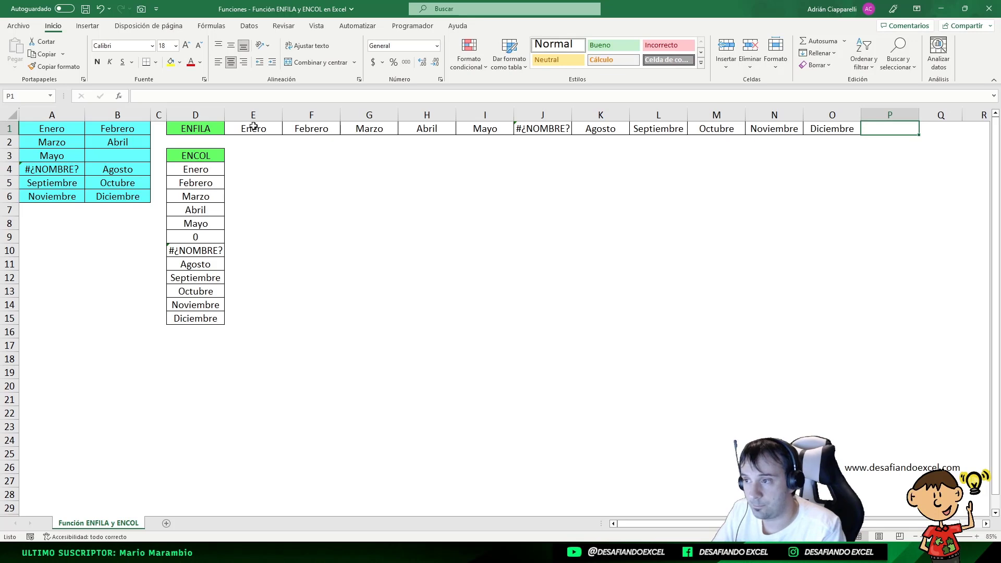
- Set D4 to =ENCOL(A1:B6;1) to skip blanks, leaving D15 empty
{"action": "left_click", "coordinate": [192, 169]}
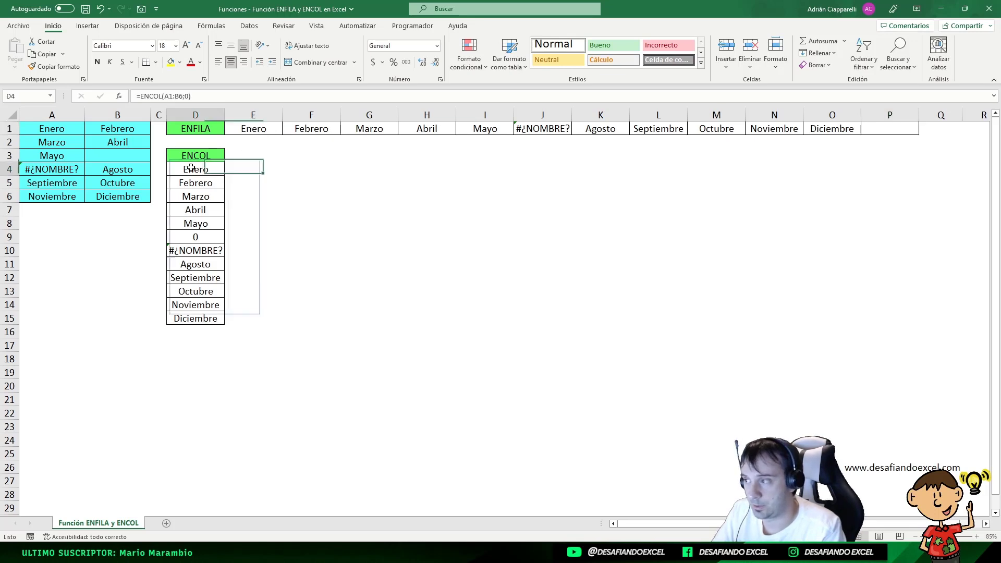
{"action": "left_click", "coordinate": [188, 96]}
{"action": "key", "text": "BackSpace"}
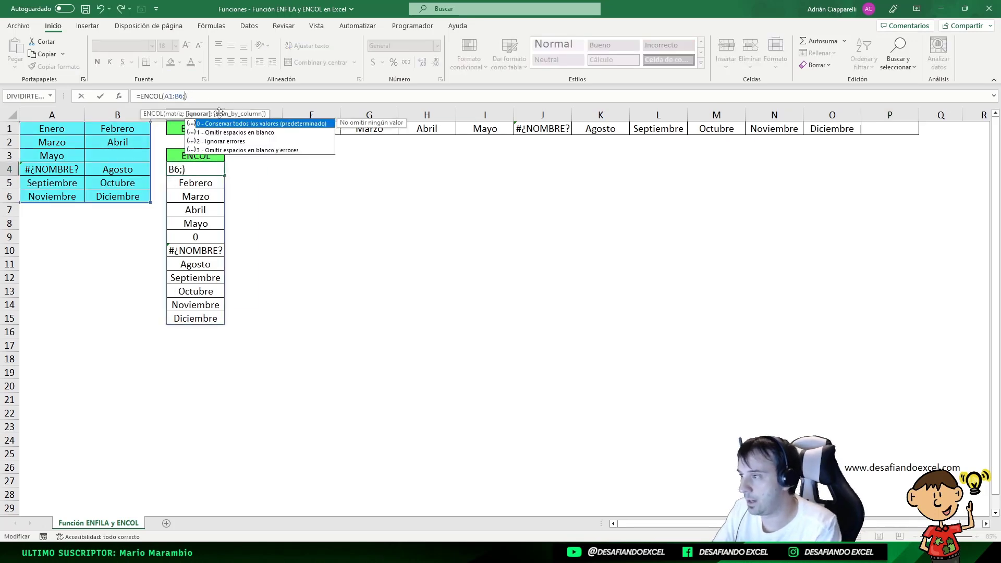
{"action": "type", "text": "1"}
{"action": "key", "text": "Return"}
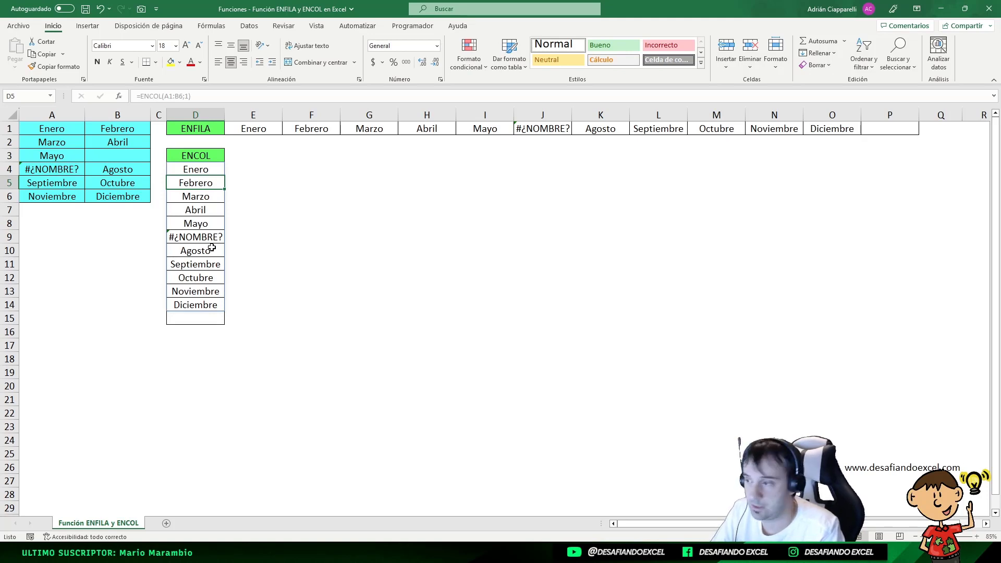
{"action": "left_click", "coordinate": [211, 316]}
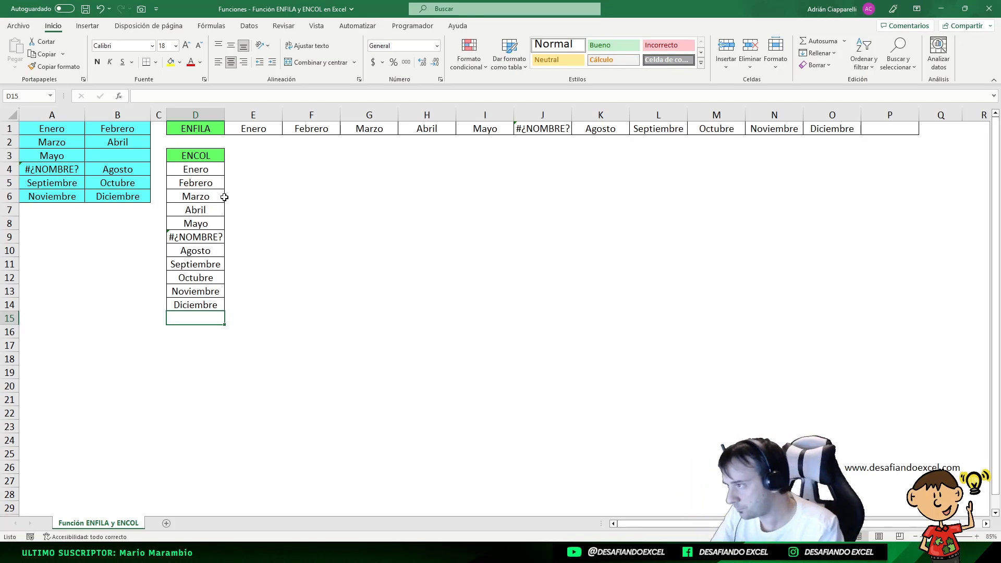
- Set E1 to =ENFILA(A1:B6;2) so the row skips the error
{"action": "left_click", "coordinate": [242, 130]}
{"action": "left_click", "coordinate": [186, 96]}
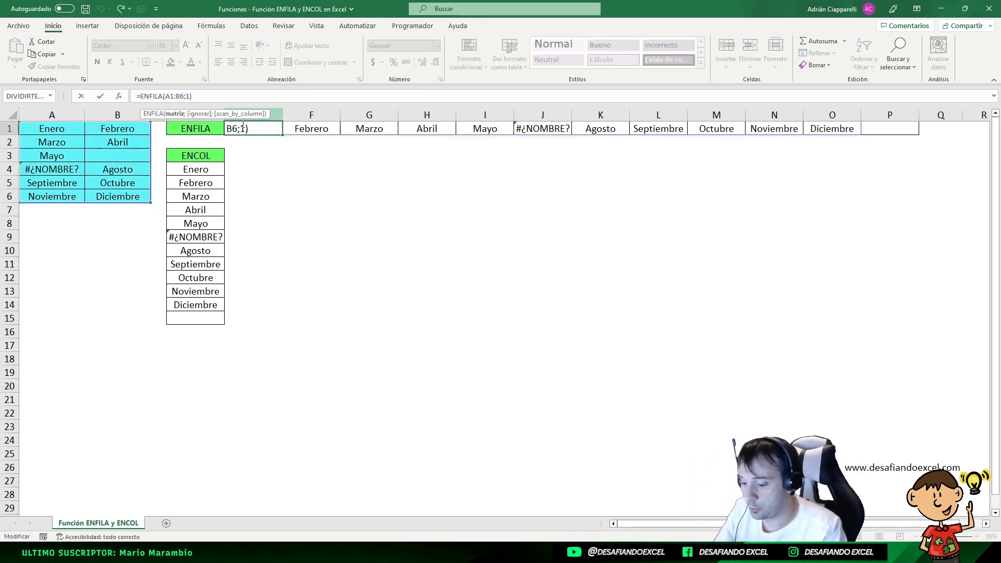
{"action": "key", "text": "BackSpace"}
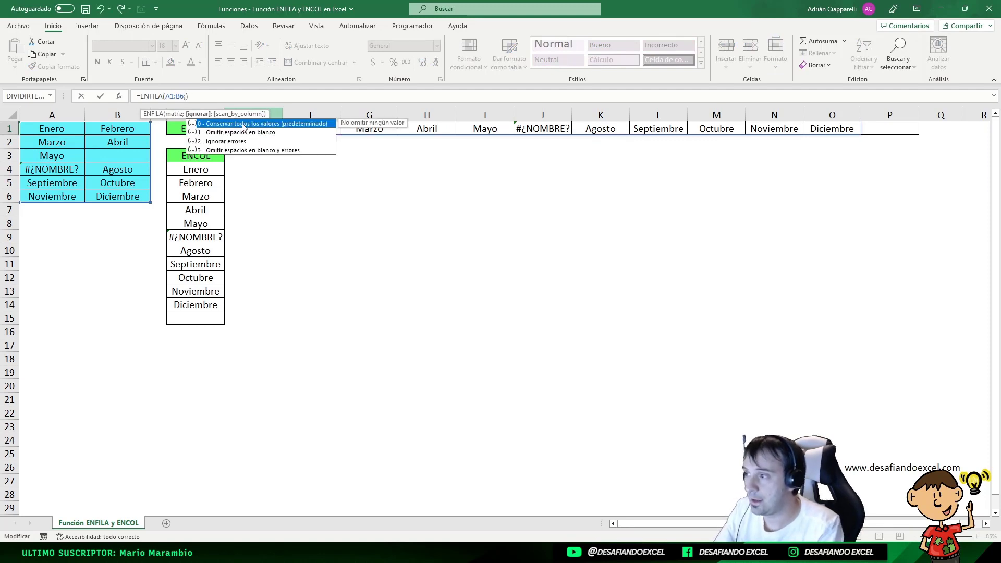
{"action": "type", "text": "2"}
{"action": "key", "text": "Return"}
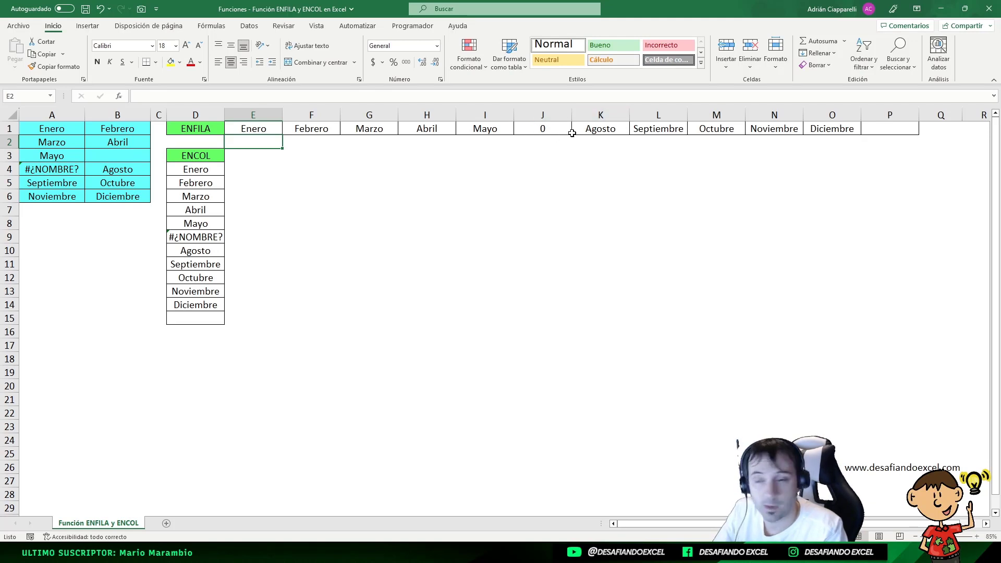
- Set D4 to =ENCOL(A1:B6;2) so the column skips the error
{"action": "left_click", "coordinate": [195, 169]}
{"action": "key", "text": "F2"}
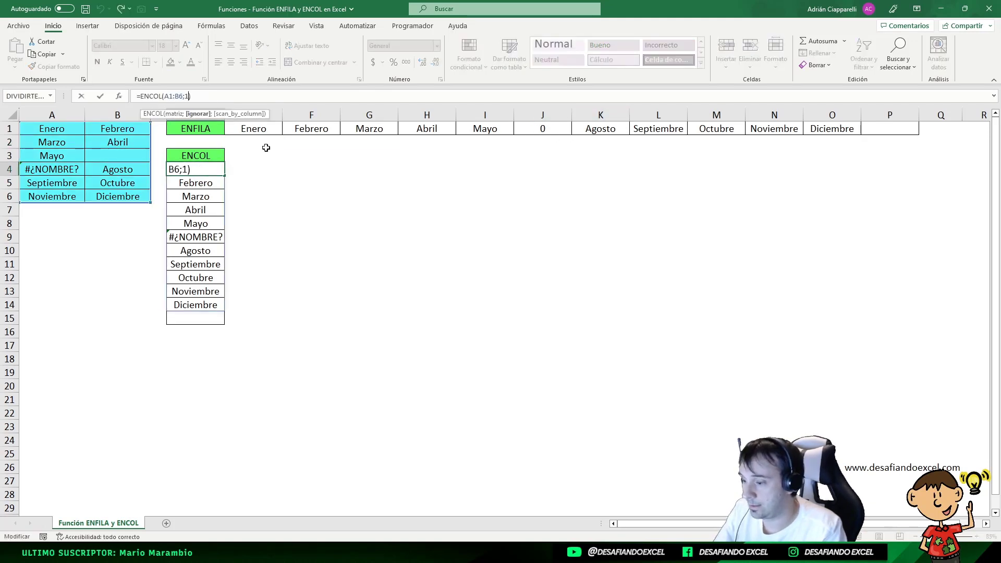
{"action": "key", "text": "BackSpace"}
{"action": "type", "text": "2"}
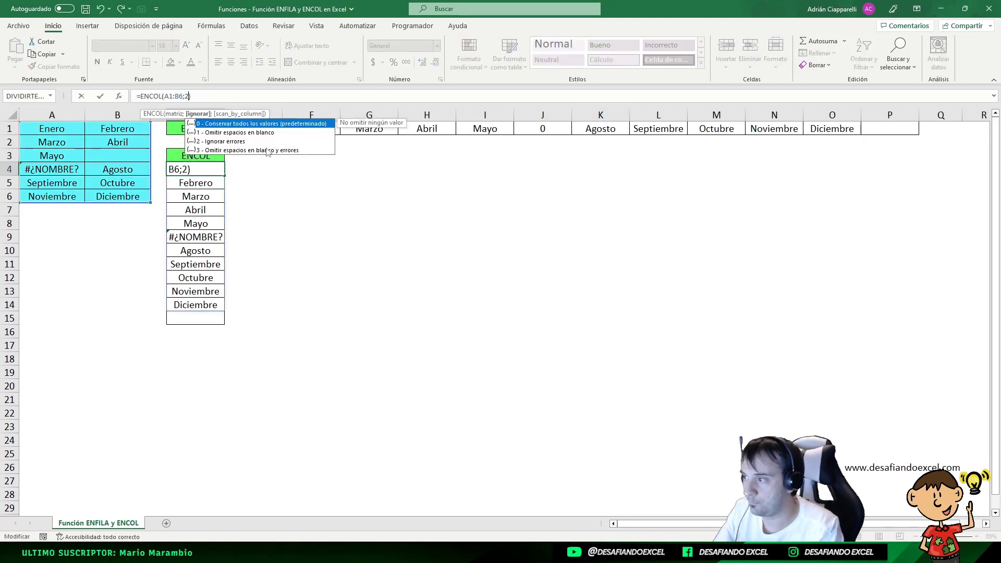
{"action": "key", "text": "Return"}
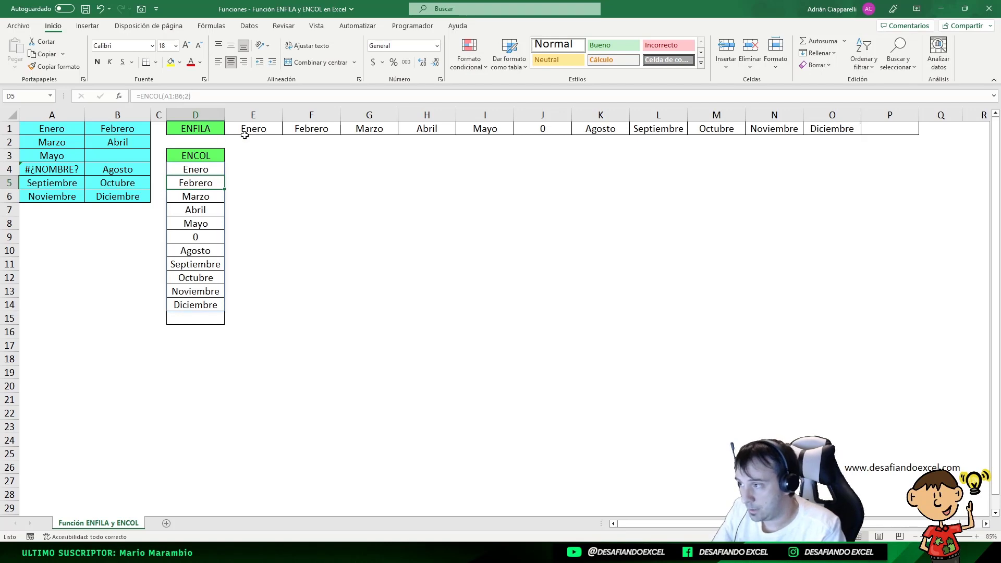
- Set ENFILA's ignore value to 3 and check the results, with O1:P1 now empty
{"action": "double_click", "coordinate": [222, 129]}
{"action": "type", "text": "3"}
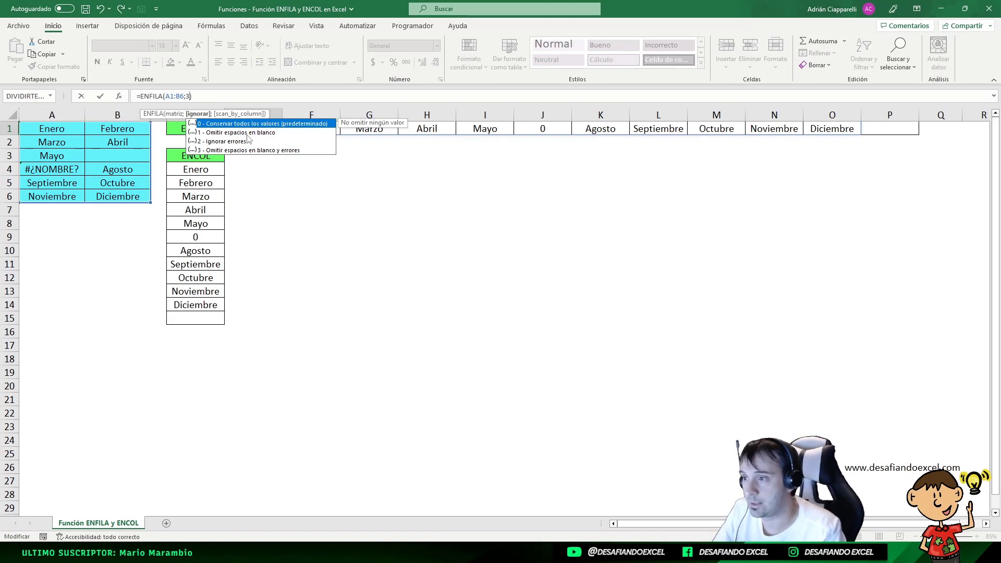
{"action": "key", "text": "Return"}
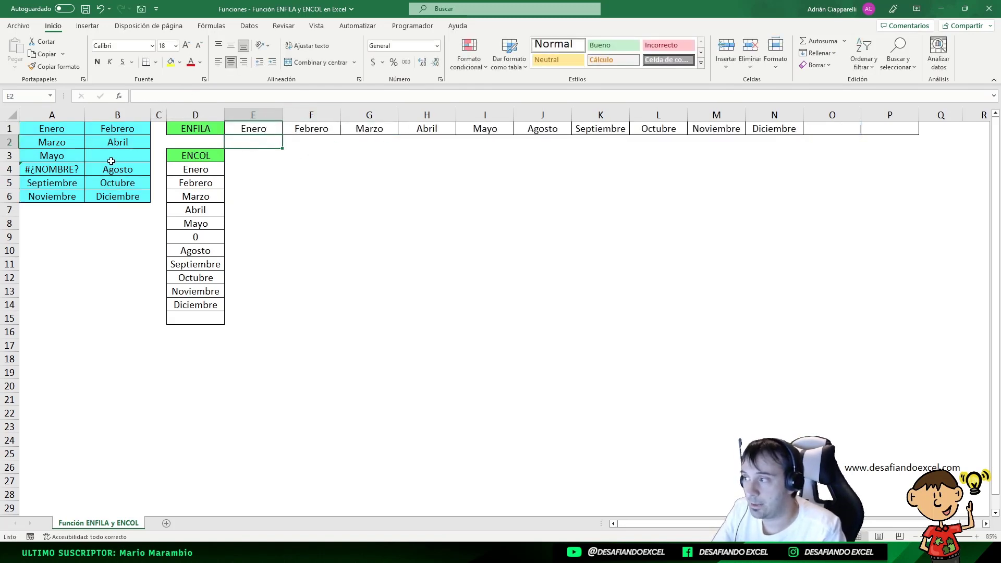
{"action": "left_click", "coordinate": [115, 154]}
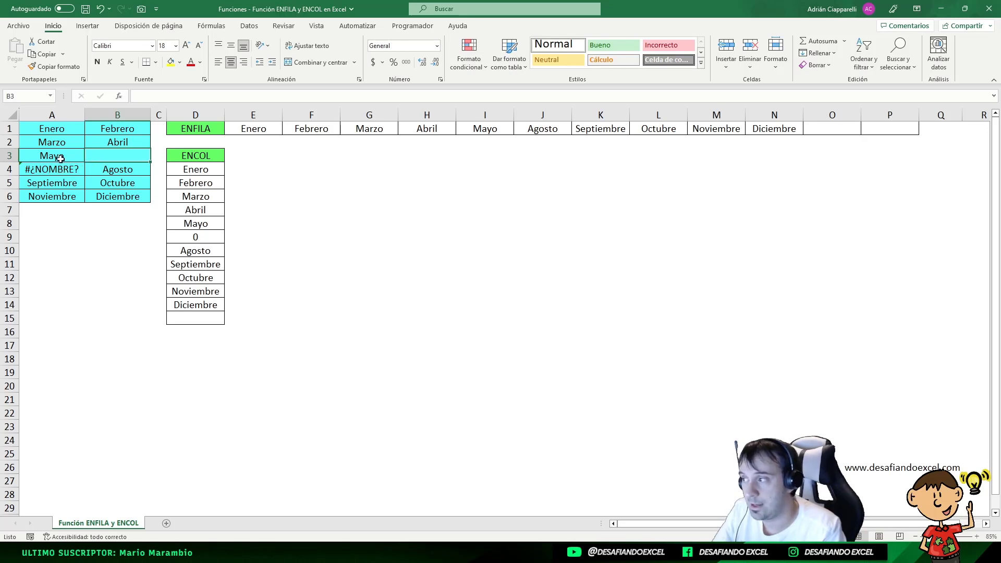
{"action": "left_click", "coordinate": [61, 158]}
{"action": "left_click", "coordinate": [104, 167]}
{"action": "left_click", "coordinate": [483, 130]}
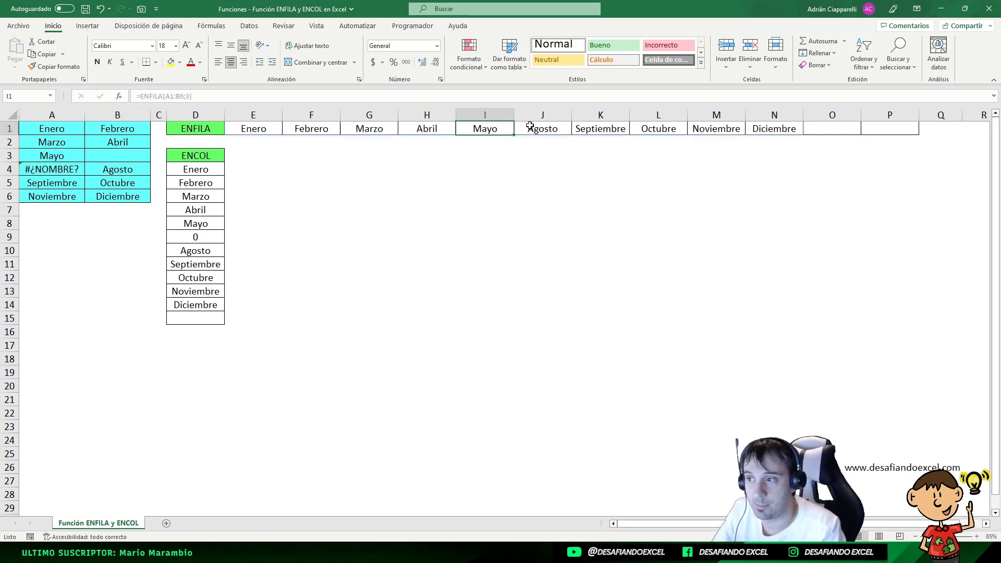
{"action": "left_click", "coordinate": [529, 125]}
{"action": "left_click_drag", "start_coordinate": [834, 125], "coordinate": [896, 127]}
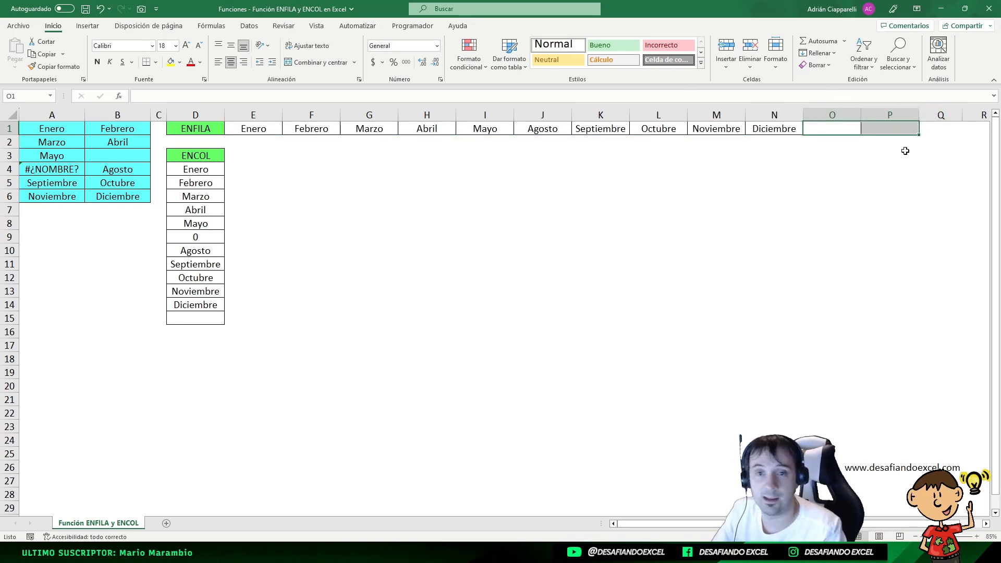
{"action": "left_click", "coordinate": [839, 151]}
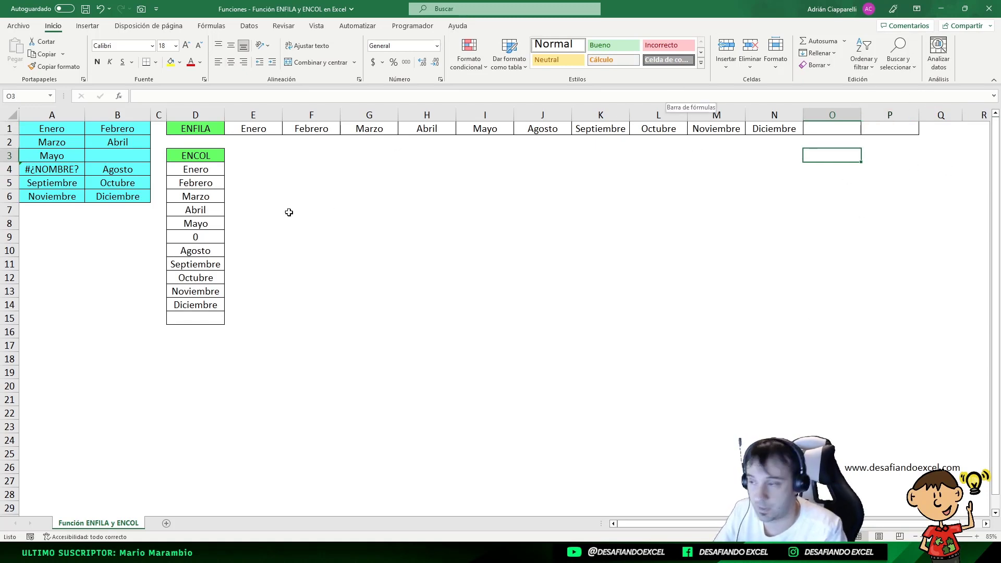
- Change D4's ENCOL ignore value from 2 to 3 to skip blanks and errors
{"action": "left_click", "coordinate": [196, 169]}
{"action": "left_click", "coordinate": [198, 99]}
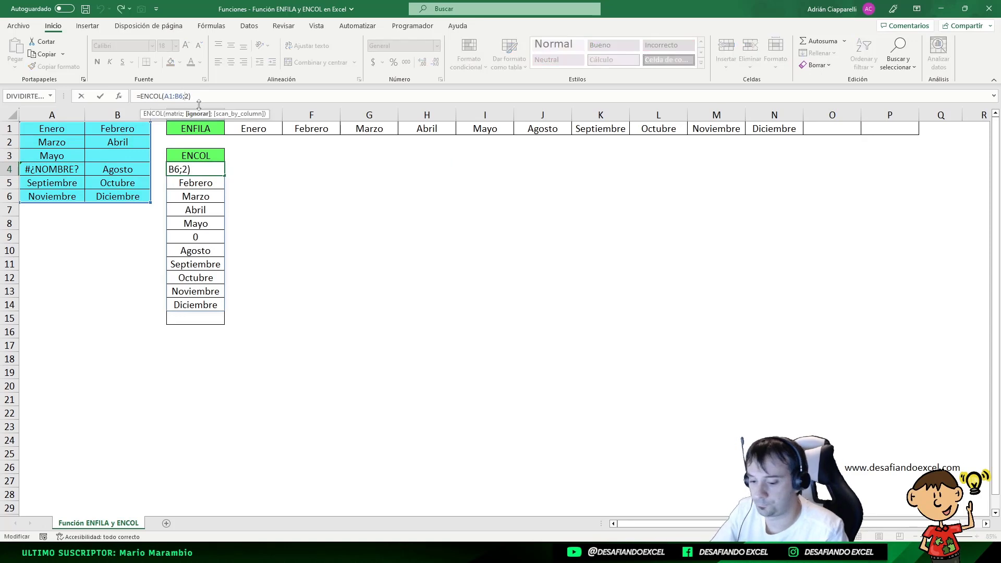
{"action": "key", "text": "BackSpace"}
{"action": "type", "text": "3"}
{"action": "key", "text": "Return"}
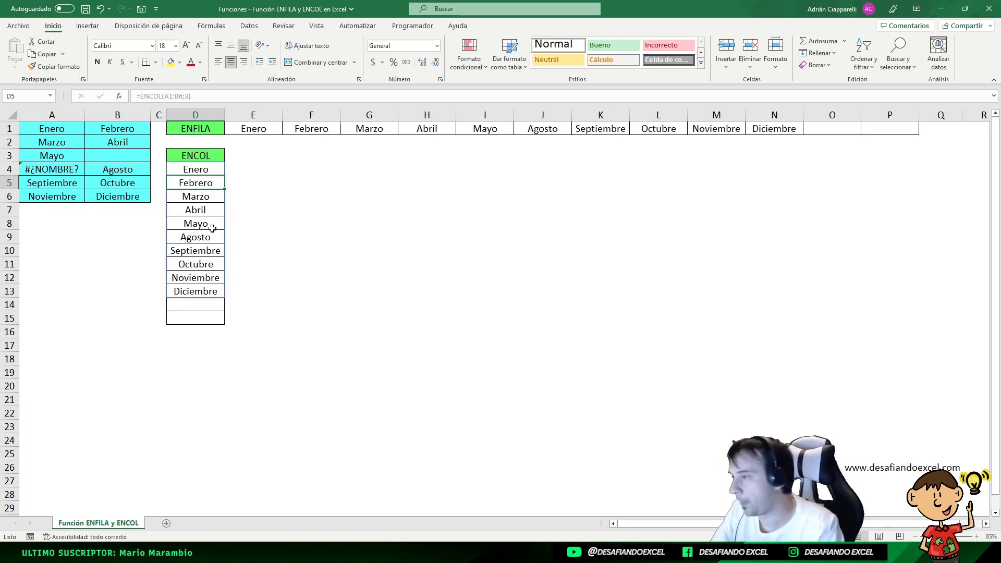
{"action": "left_click", "coordinate": [198, 130]}
{"action": "left_click", "coordinate": [250, 131]}
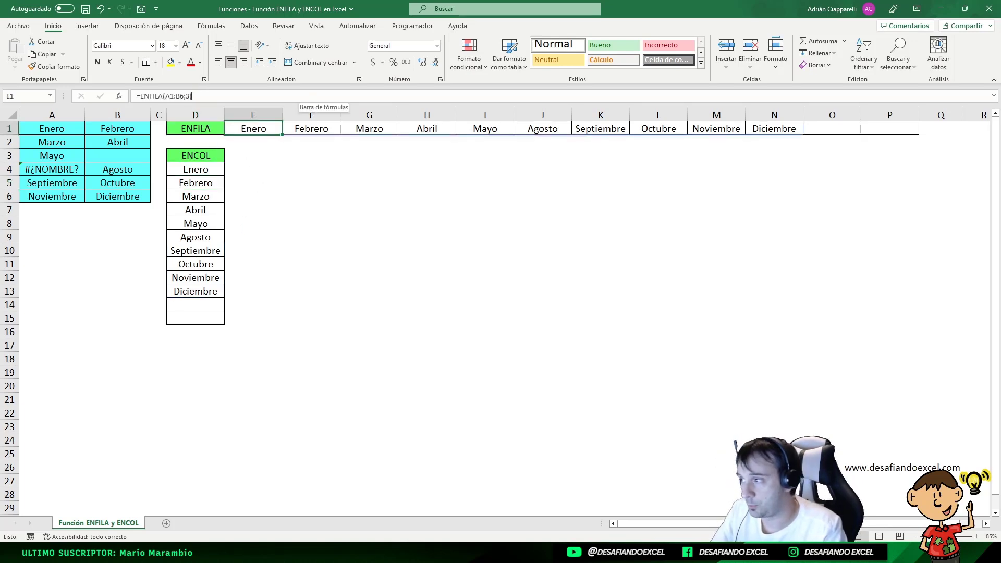
- Type Junio into B3 and Julio into A4 to restore all twelve months
{"action": "left_click", "coordinate": [116, 156]}
{"action": "type", "text": "j"}
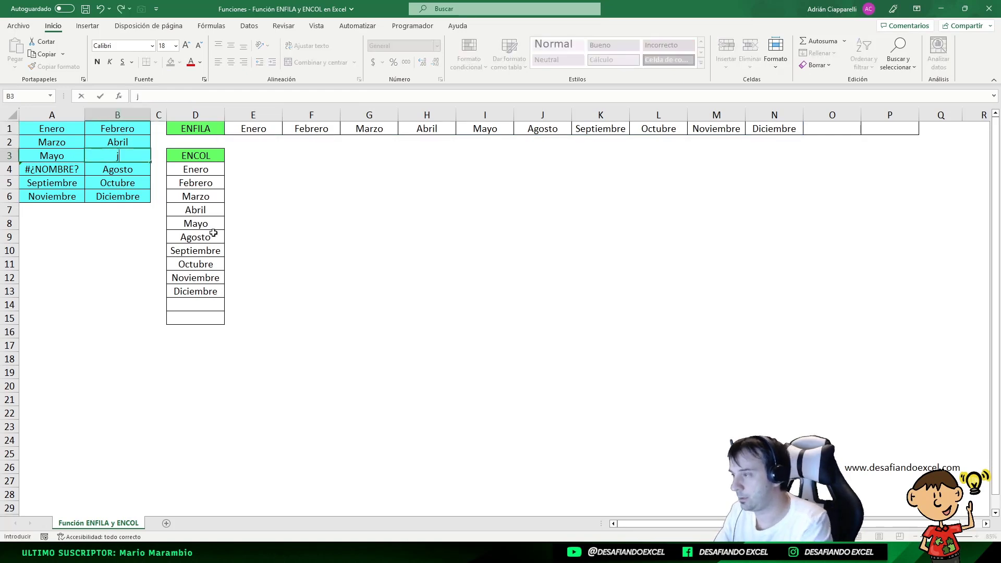
{"action": "type", "text": "UNIO"}
{"action": "key", "text": "Return"}
{"action": "type", "text": "J"}
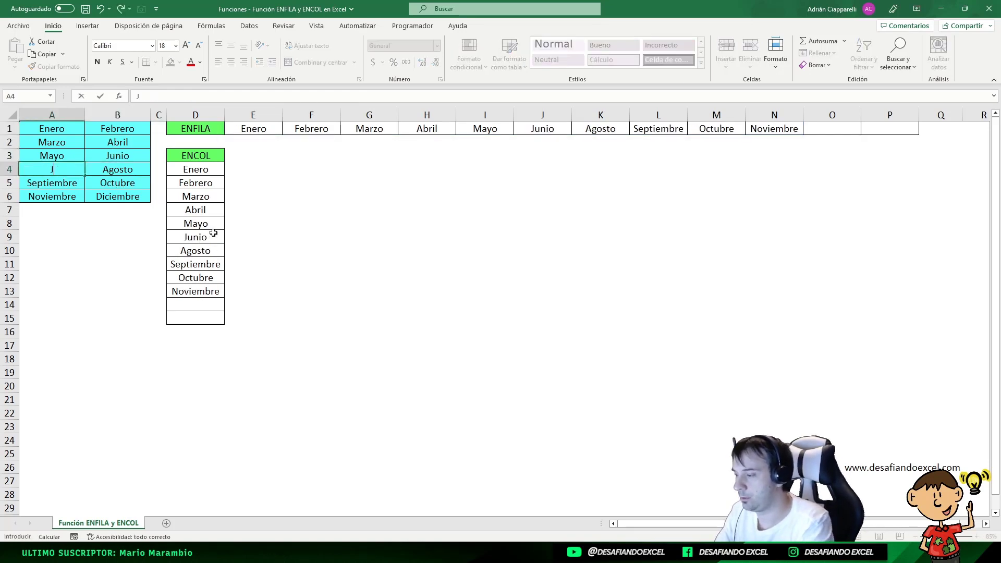
{"action": "type", "text": "ulio"}
{"action": "key", "text": "Return"}
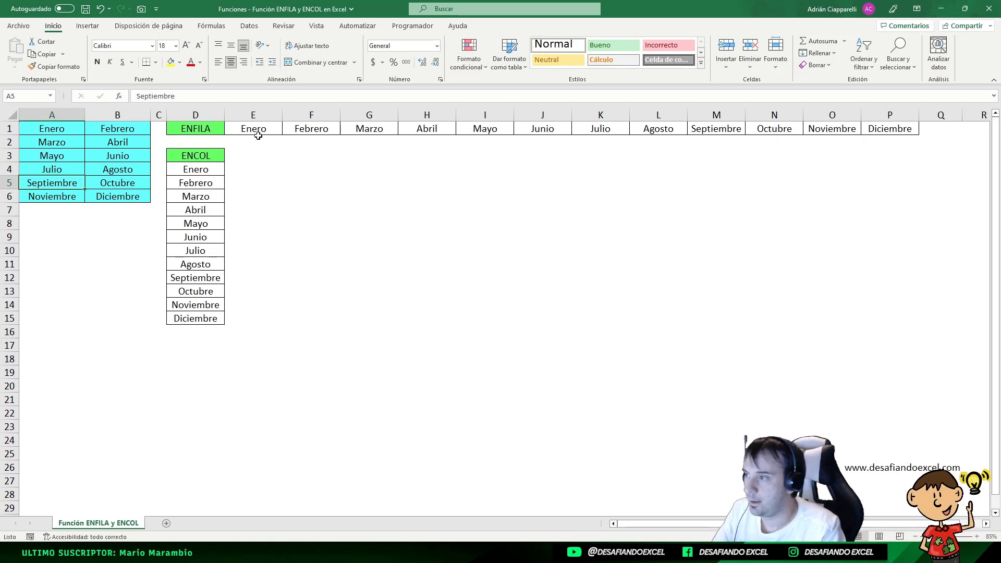
{"action": "left_click", "coordinate": [258, 135]}
{"action": "type", "text": "=ENFILA(A1:B6;3"}
{"action": "left_click", "coordinate": [188, 97]}
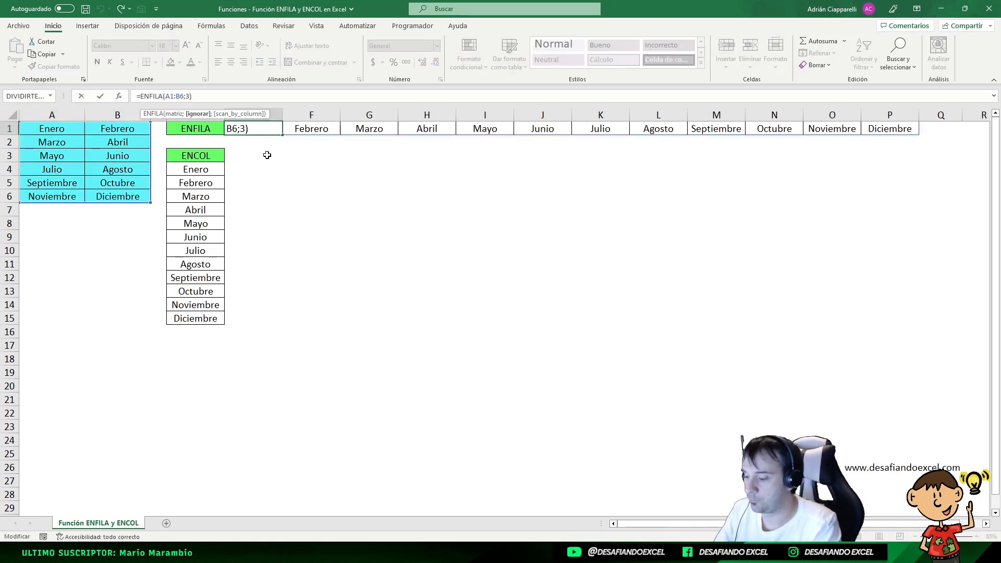
- Rewrite E1 as =ENFILA(A1:B6;;0), leaving ignore empty and scan_by_column 0 (by rows)
{"action": "type", "text": ";"}
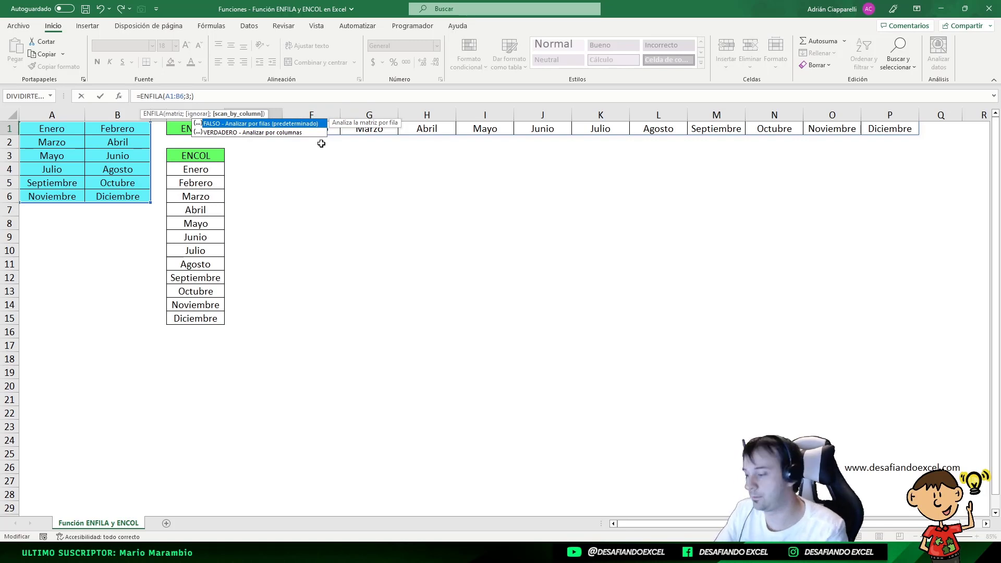
{"action": "key", "text": "Escape"}
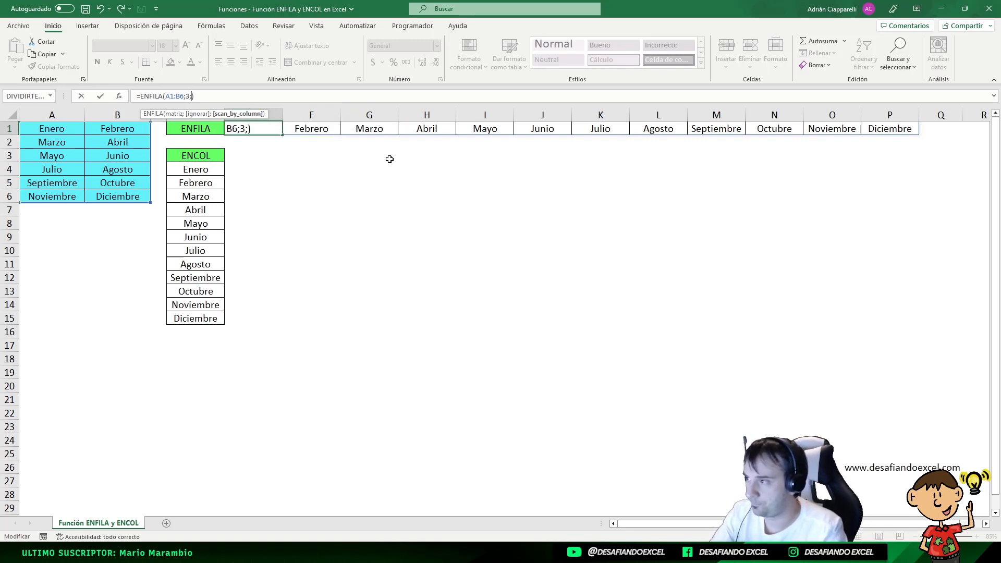
{"action": "left_click", "coordinate": [189, 98]}
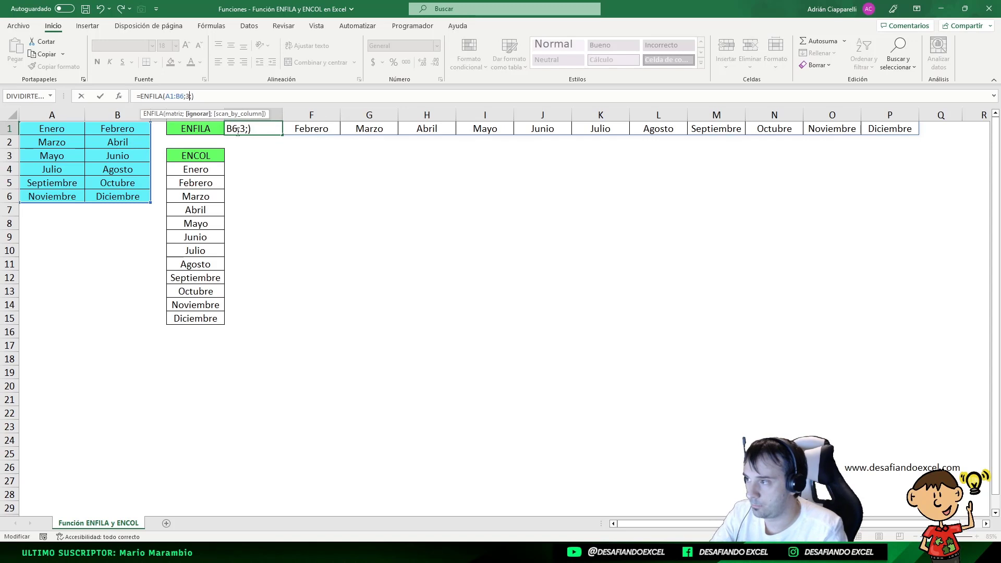
{"action": "key", "text": "BackSpace"}
{"action": "type", "text": "0"}
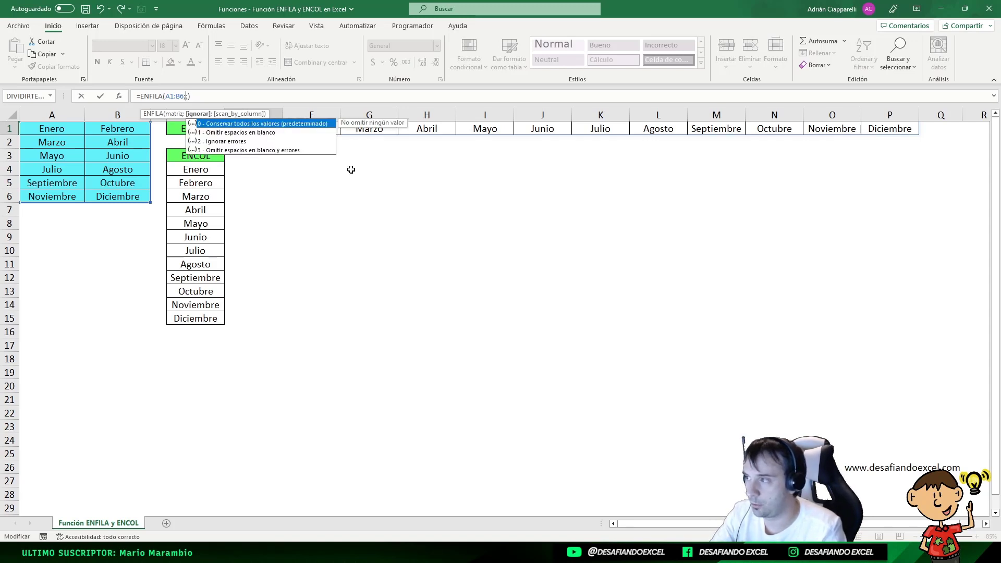
{"action": "key", "text": "Right"}
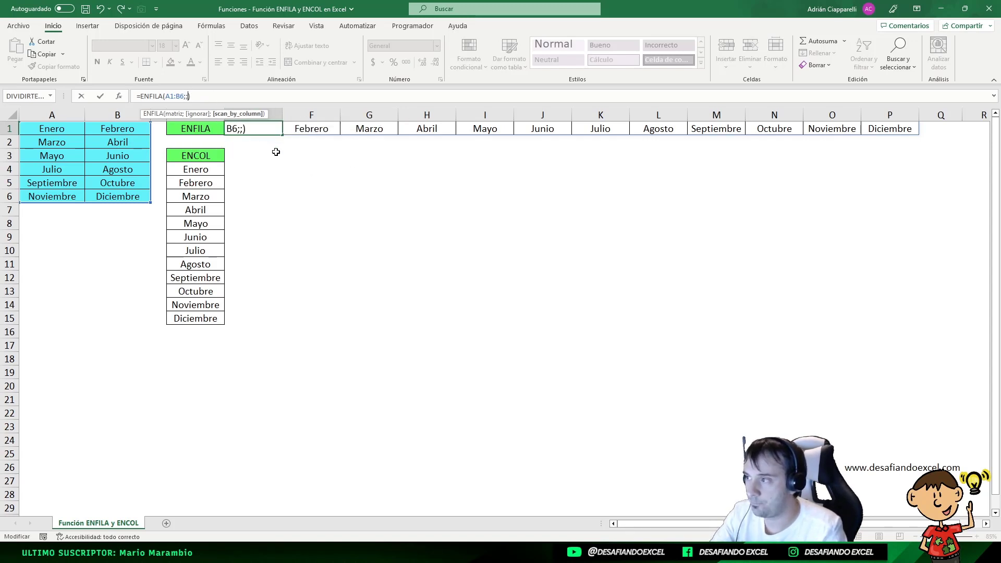
{"action": "type", "text": "0"}
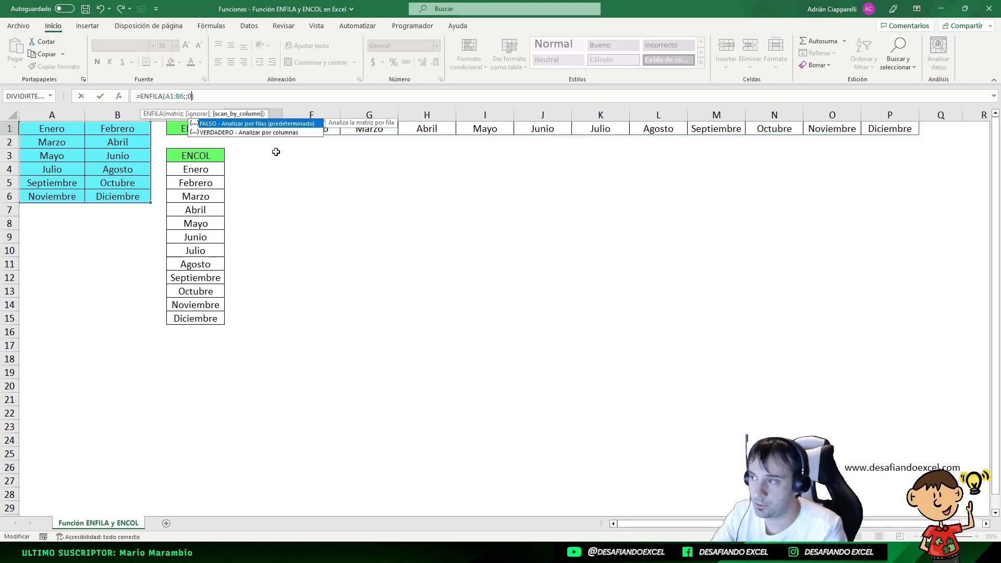
{"action": "key", "text": "Return"}
{"action": "left_click", "coordinate": [239, 130]}
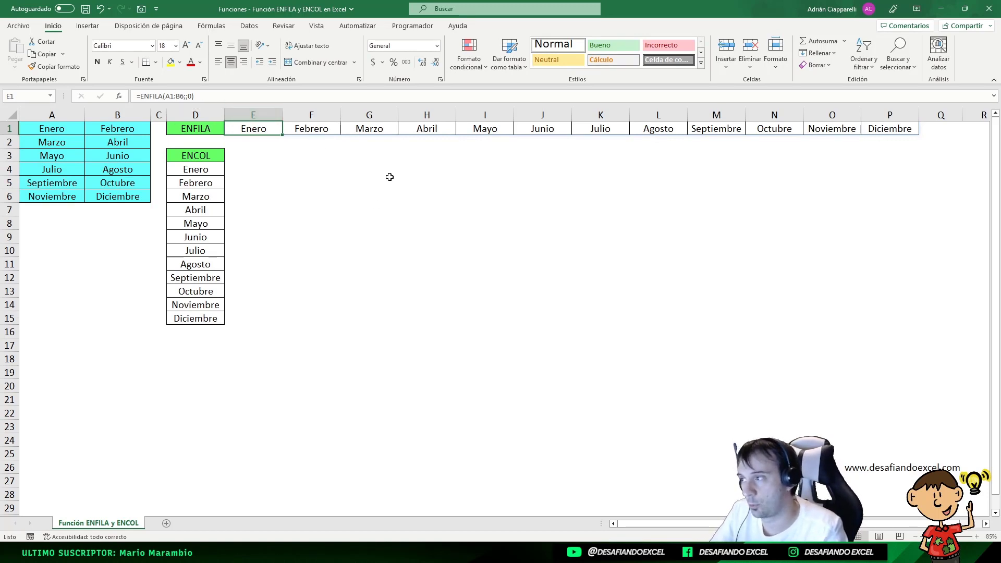
{"action": "left_click", "coordinate": [39, 127]}
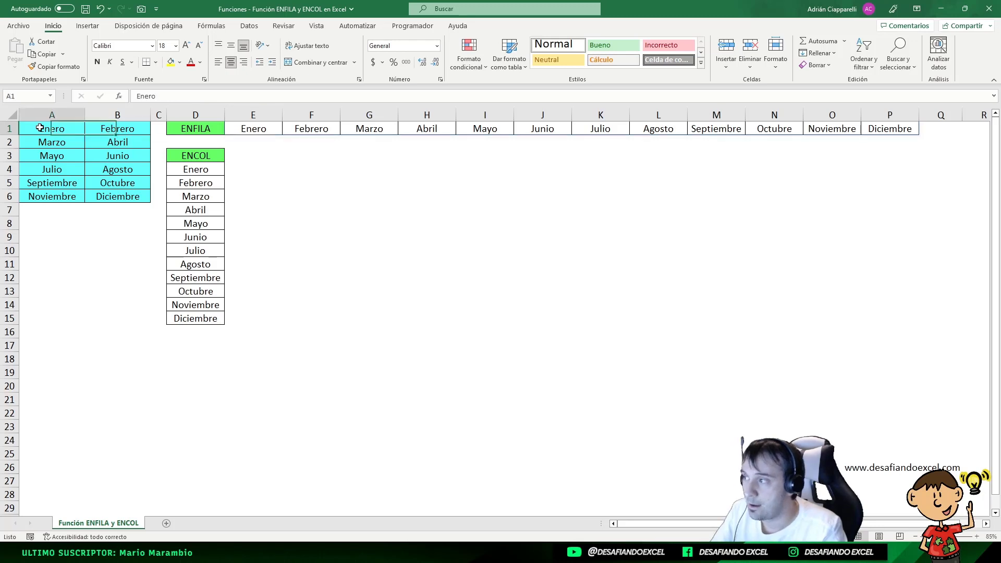
{"action": "left_click_drag", "start_coordinate": [39, 128], "coordinate": [104, 196]}
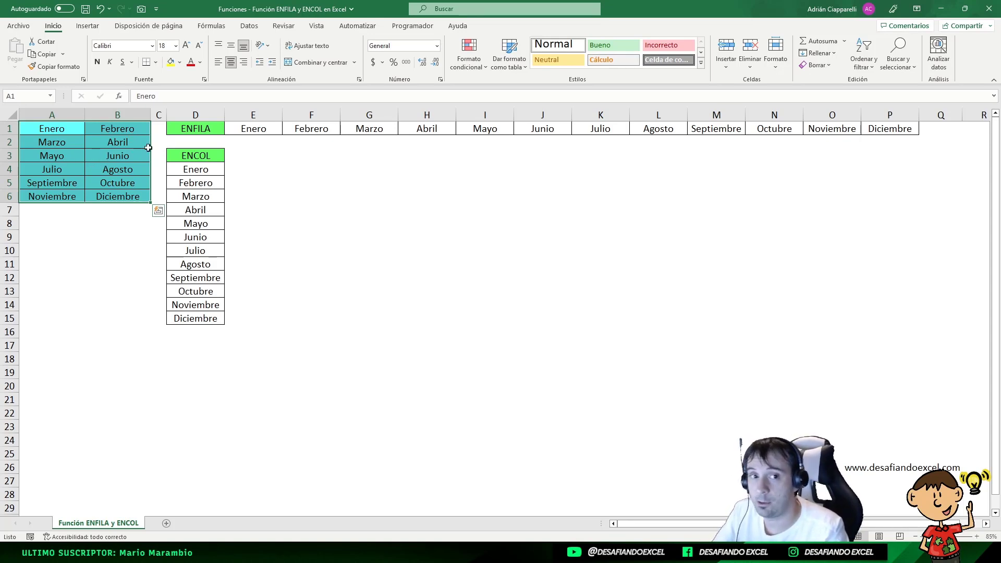
{"action": "mouse_move", "coordinate": [256, 127]}
{"action": "left_mouse_down"}
{"action": "mouse_move", "coordinate": [580, 117]}
{"action": "mouse_move", "coordinate": [923, 133]}
{"action": "left_mouse_up"}
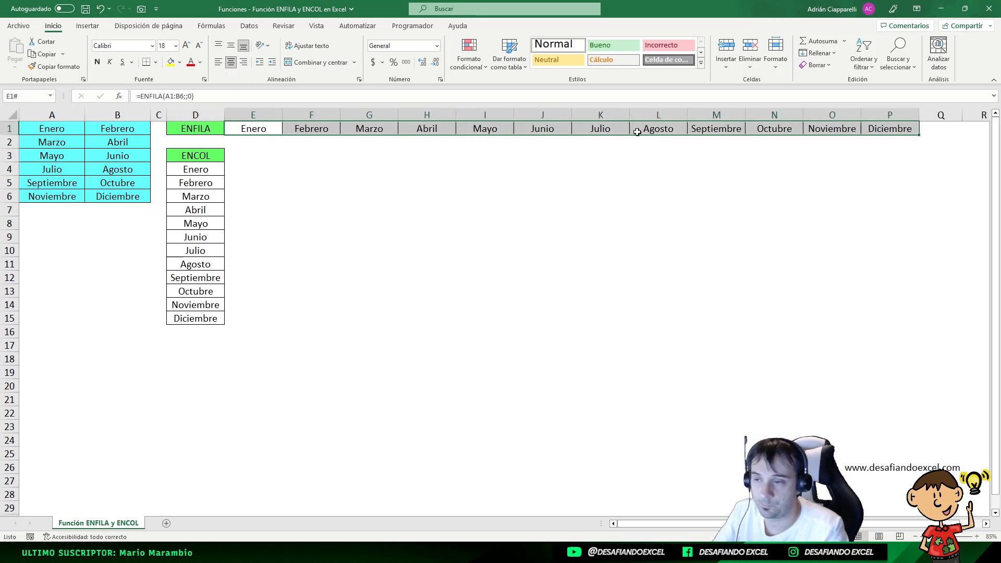
{"action": "left_click_drag", "start_coordinate": [269, 128], "coordinate": [870, 138]}
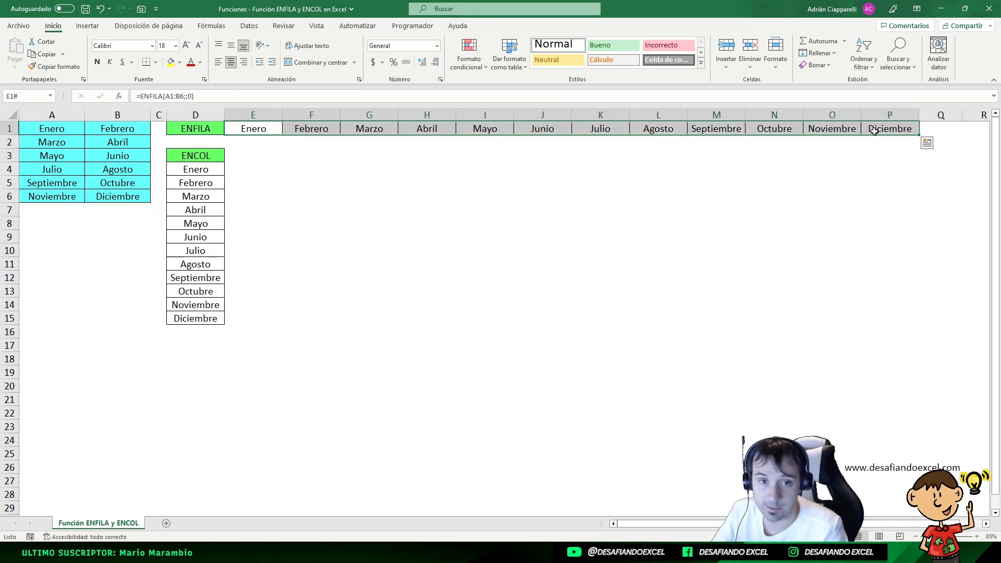
- Change E1 to =ENFILA(A1:B6;;1) so the table is scanned by column
{"action": "key", "text": "F2"}
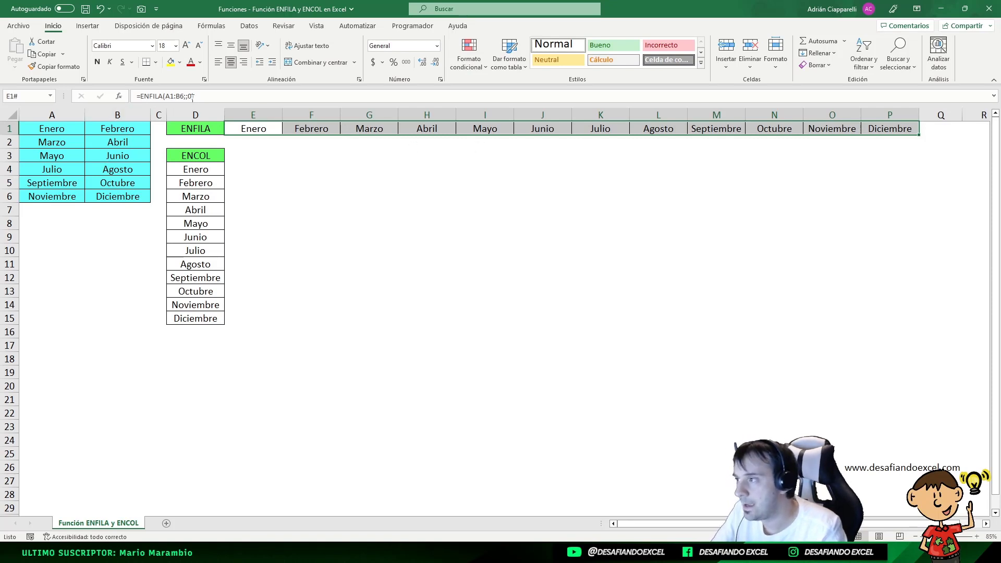
{"action": "key", "text": "BackSpace"}
{"action": "type", "text": "1"}
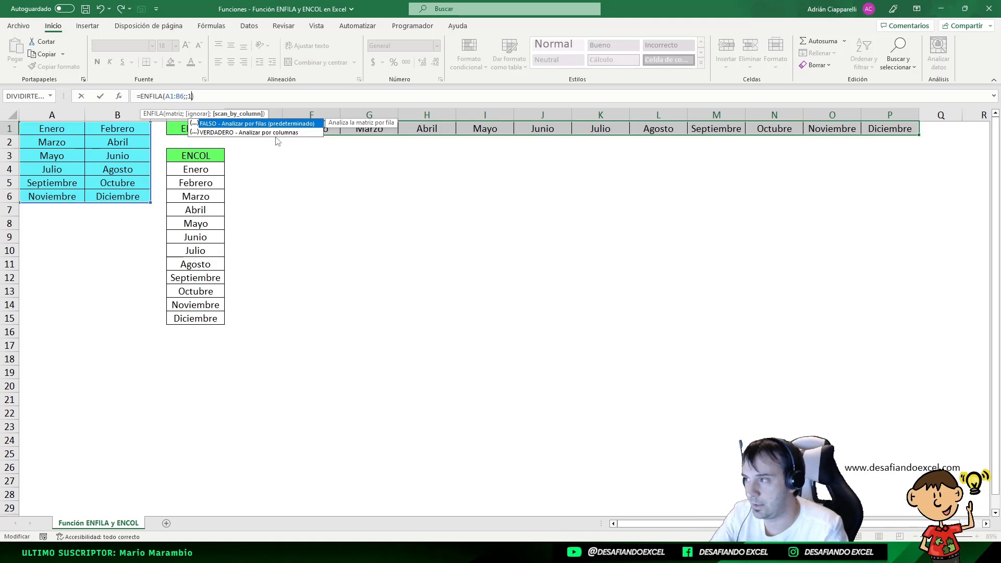
{"action": "key", "text": "Return"}
{"action": "left_click", "coordinate": [310, 180]}
{"action": "left_click", "coordinate": [267, 128]}
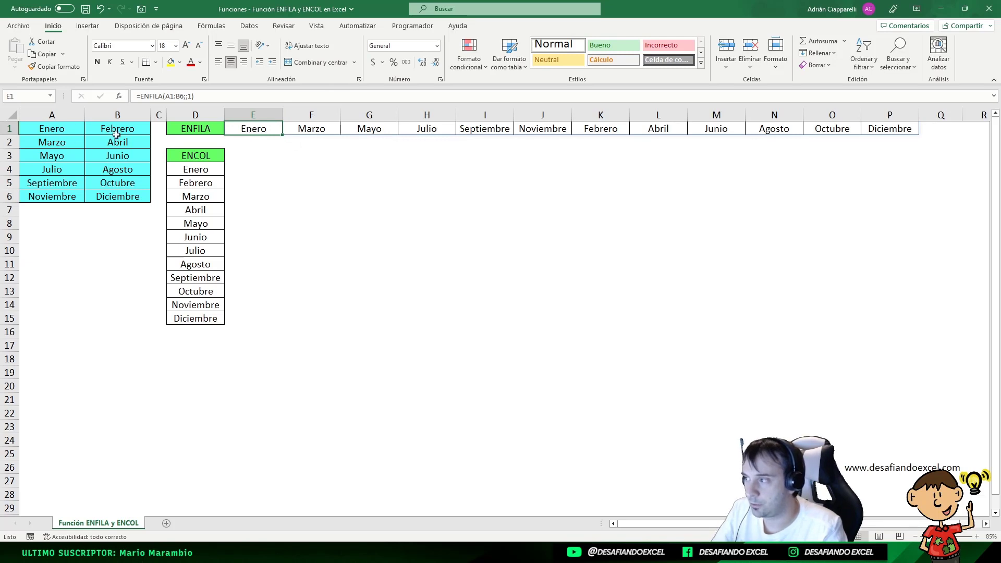
- Fill source months B1:B6 yellow and the first six results E1:J1 cyan
{"action": "left_click_drag", "start_coordinate": [118, 129], "coordinate": [116, 197]}
{"action": "left_click", "coordinate": [171, 62]}
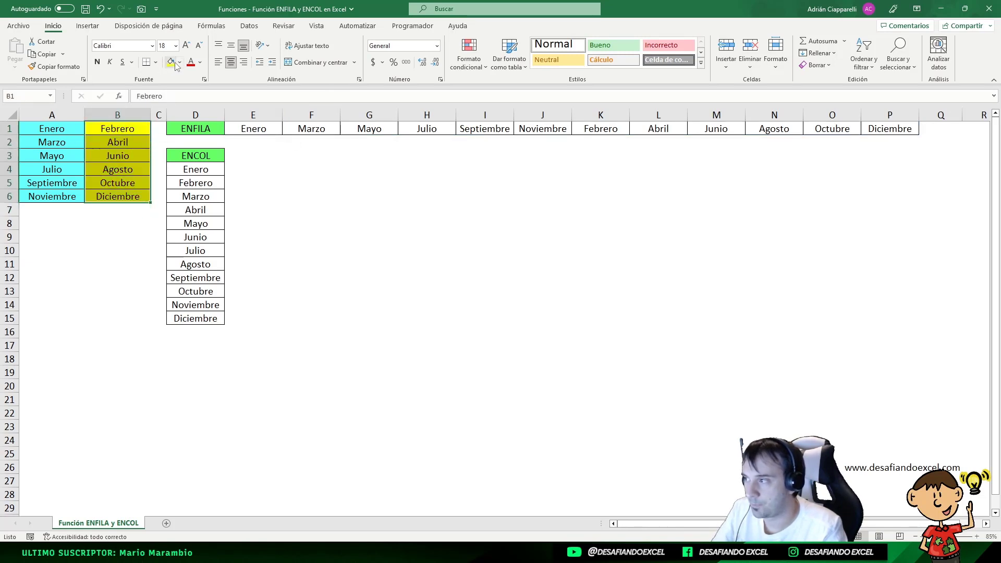
{"action": "left_click", "coordinate": [311, 196]}
{"action": "left_click_drag", "start_coordinate": [247, 127], "coordinate": [553, 129]}
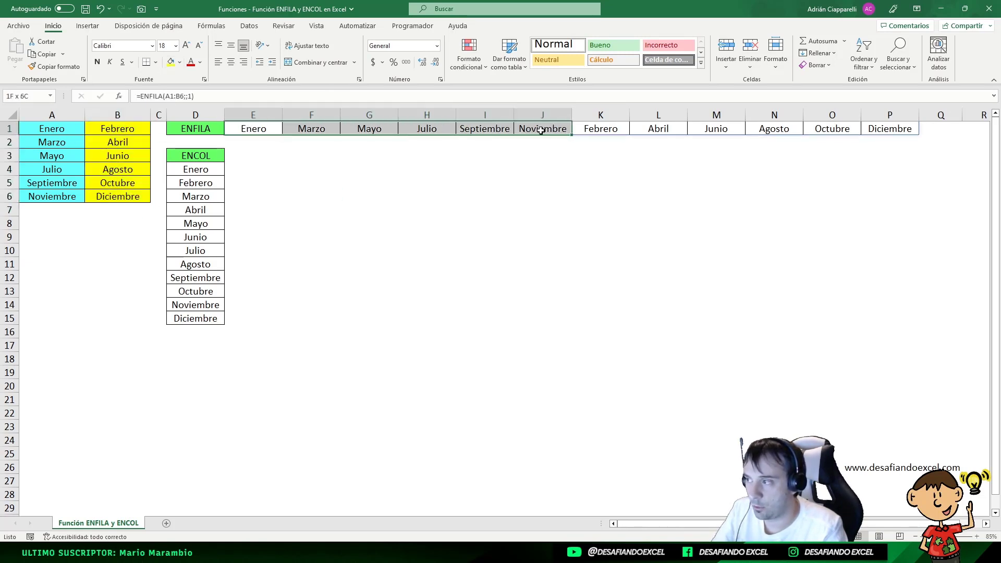
{"action": "left_click", "coordinate": [180, 62]}
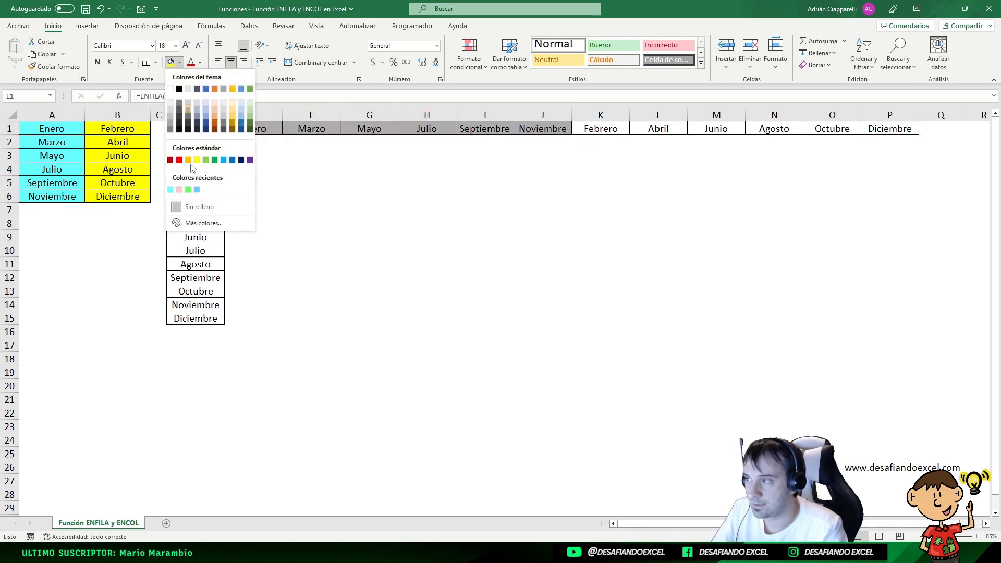
{"action": "left_click", "coordinate": [171, 189]}
- Fill the Febrero-to-Diciembre results K1:P1 yellow
{"action": "left_click_drag", "start_coordinate": [595, 128], "coordinate": [855, 127]}
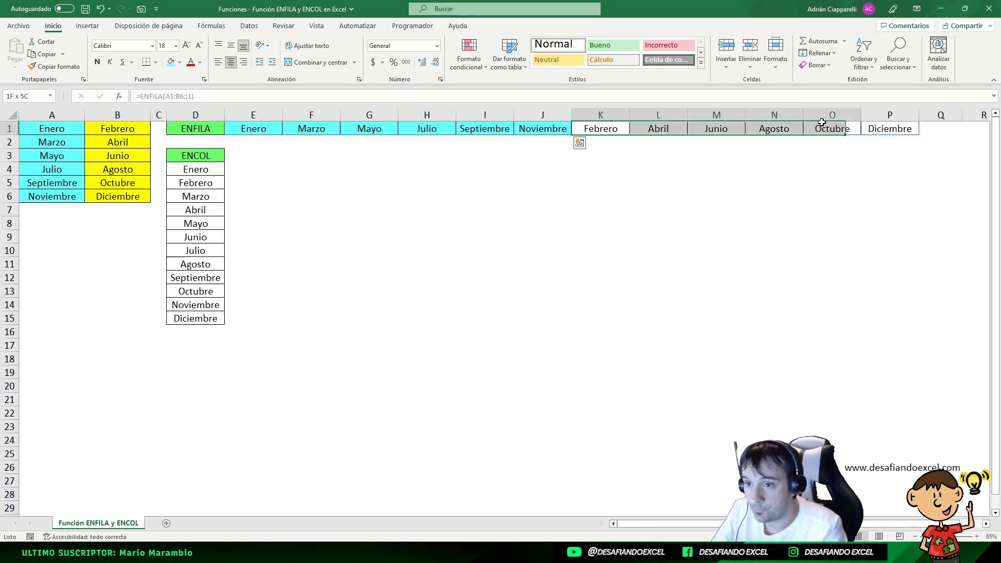
{"action": "left_click", "coordinate": [179, 62]}
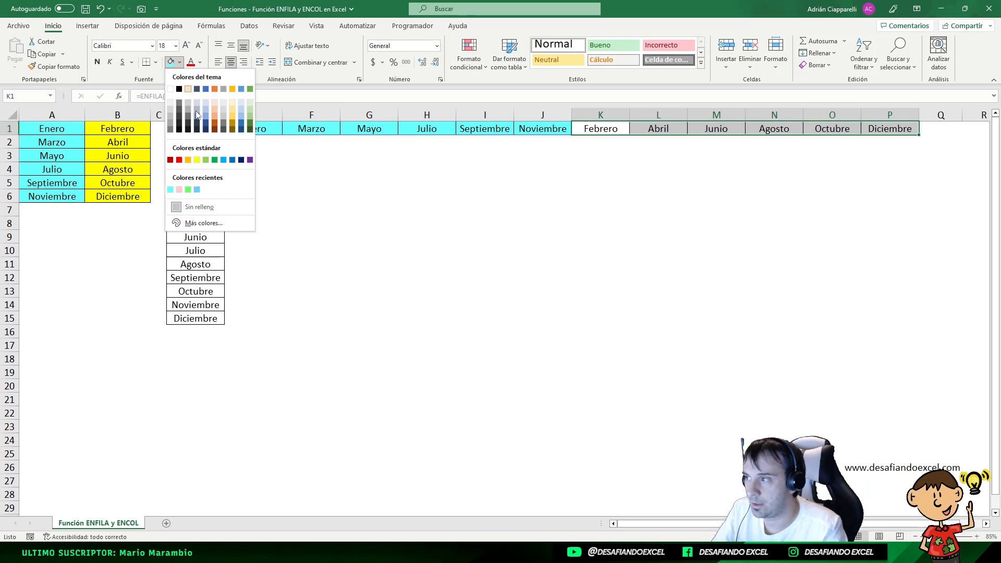
{"action": "left_click", "coordinate": [200, 160]}
{"action": "left_click", "coordinate": [426, 223]}
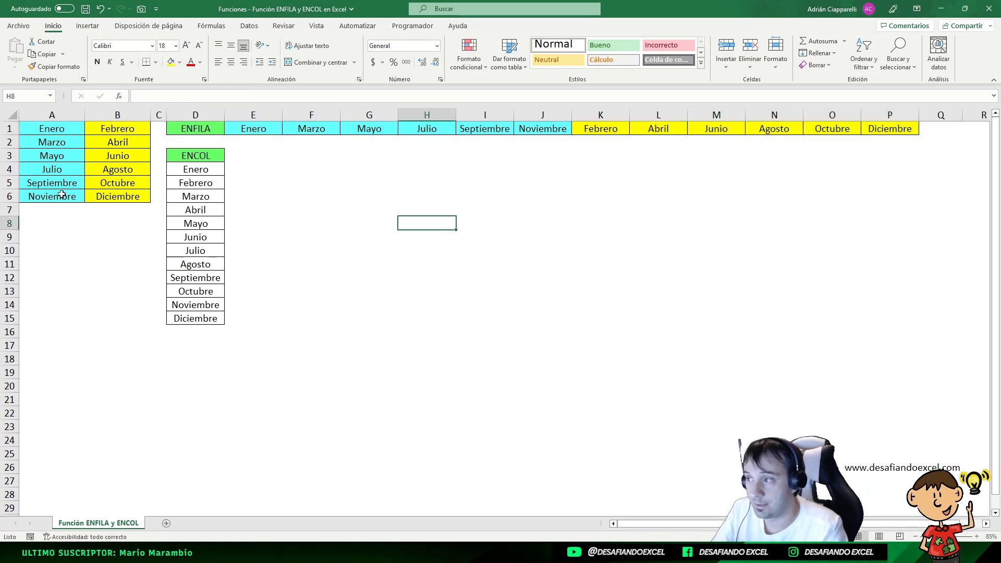
{"action": "left_click", "coordinate": [232, 129]}
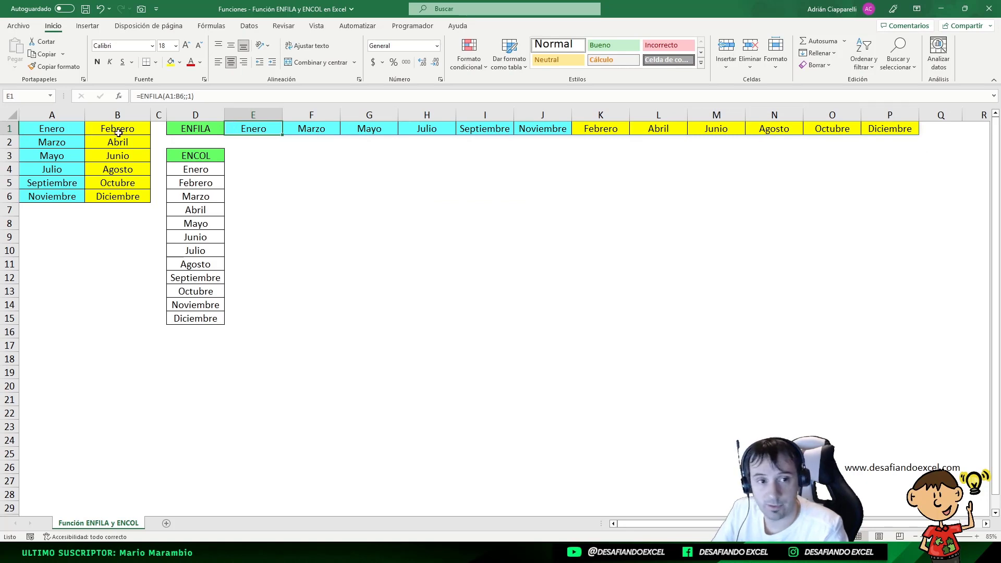
- Compare source columns A1:A6 and B1:B6 with E1, then open =ENFILA(A1:B6;;1) for editing
{"action": "left_click", "coordinate": [56, 130]}
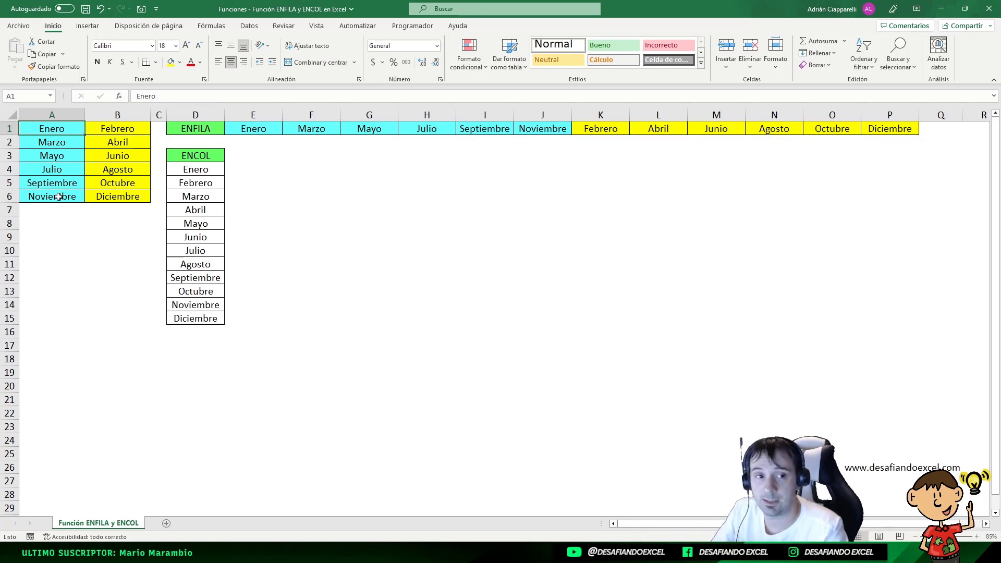
{"action": "left_click", "coordinate": [59, 196]}
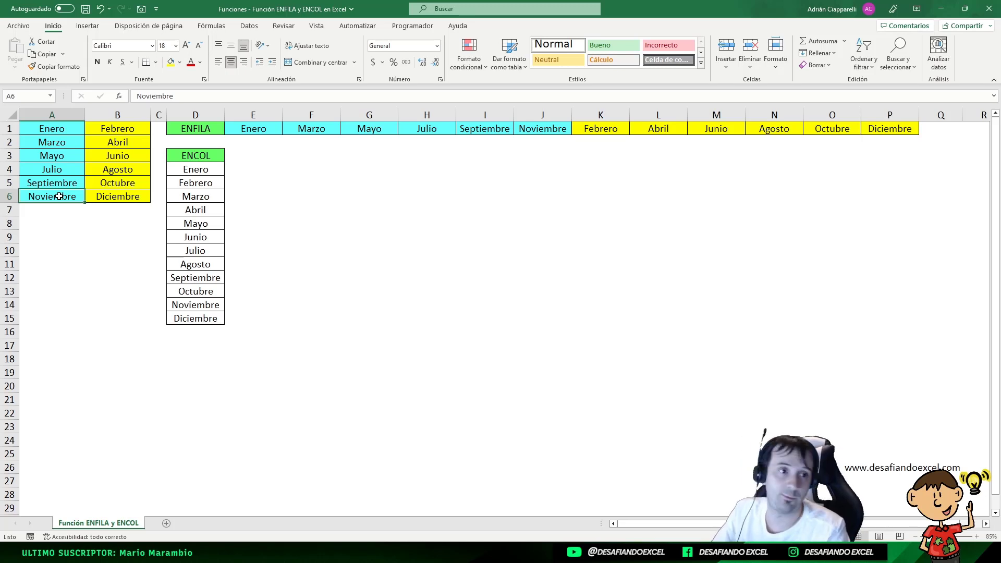
{"action": "left_click_drag", "start_coordinate": [97, 131], "coordinate": [135, 196]}
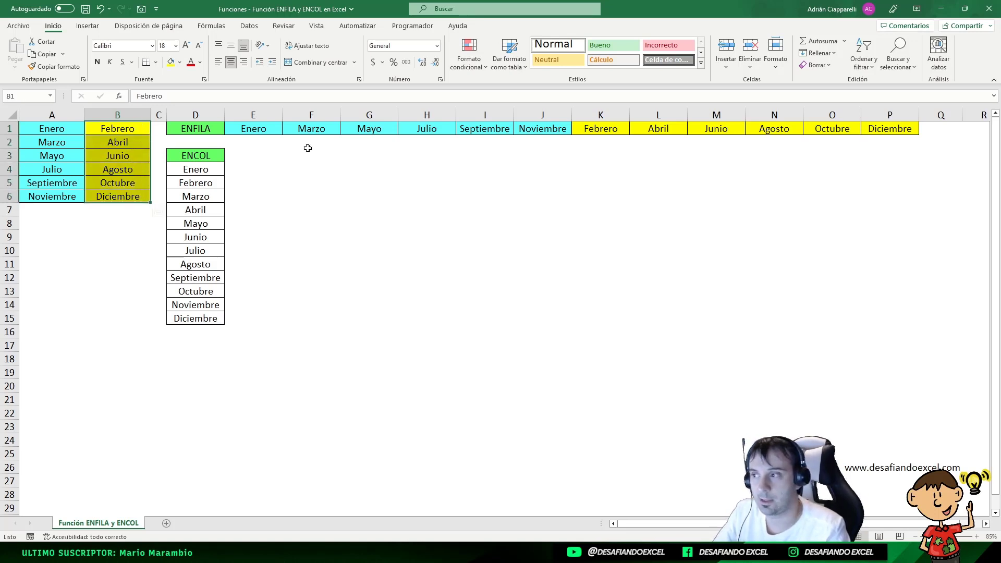
{"action": "left_click", "coordinate": [253, 130]}
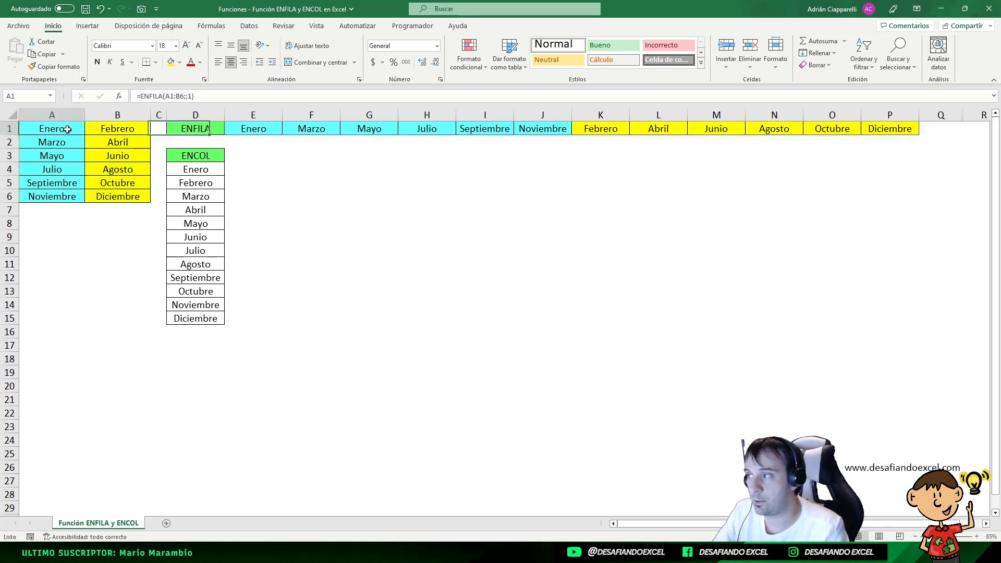
{"action": "left_click_drag", "start_coordinate": [76, 129], "coordinate": [78, 196]}
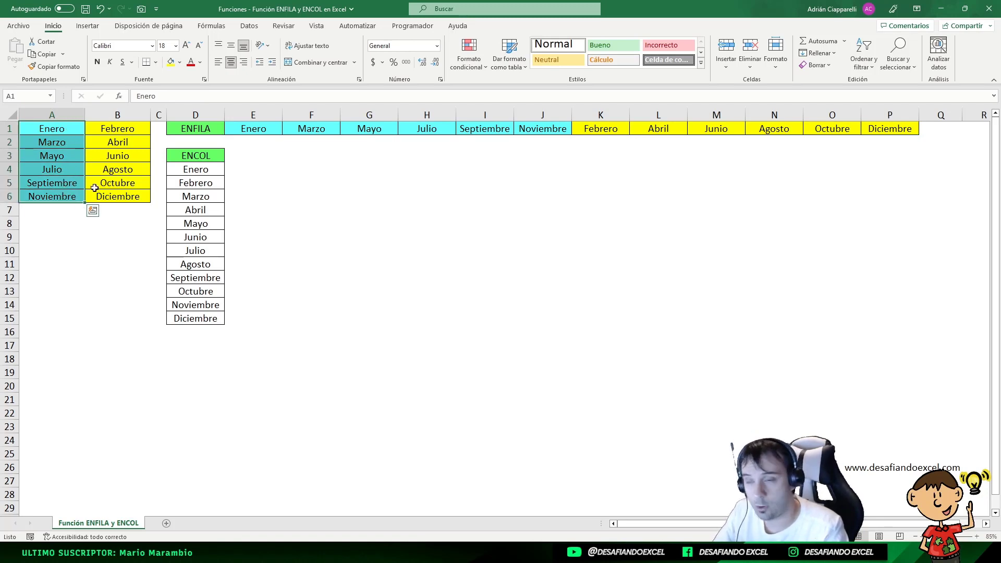
{"action": "left_click_drag", "start_coordinate": [113, 128], "coordinate": [112, 193]}
{"action": "left_click", "coordinate": [236, 126]}
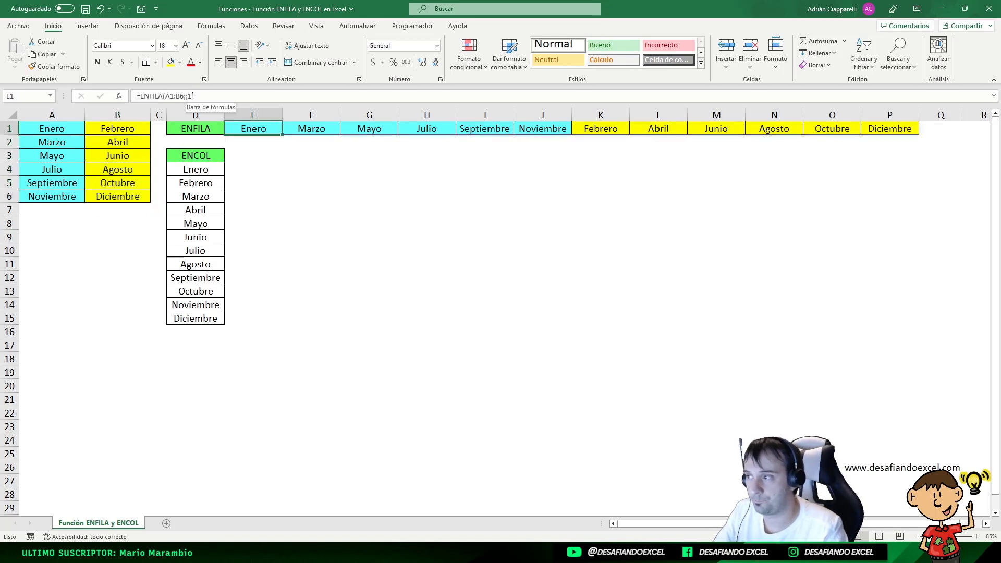
{"action": "left_click", "coordinate": [193, 96]}
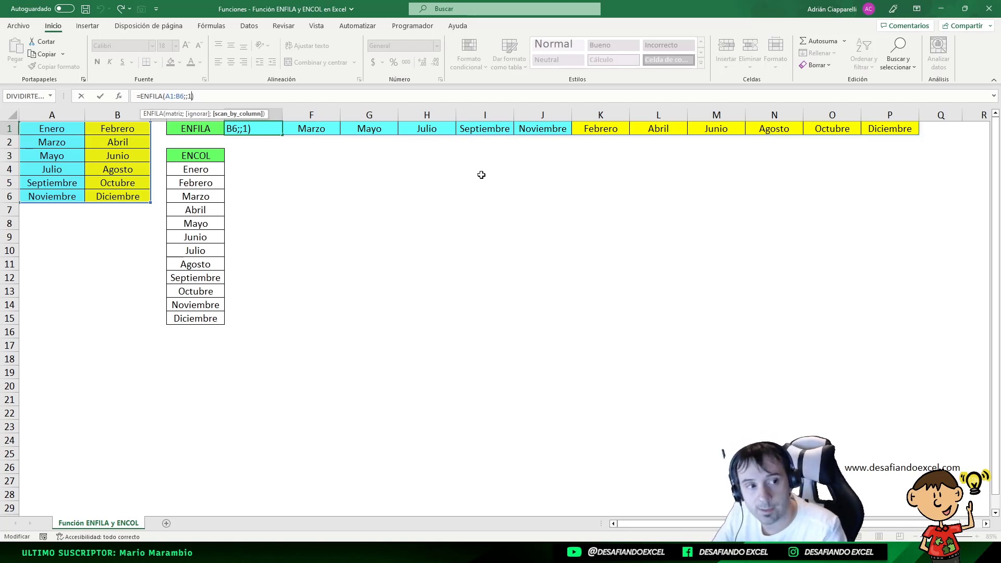
- Change the ENCOL formula in D4 to =ENCOL(A1:B6;;1) so it scans by column
{"action": "left_click", "coordinate": [482, 175]}
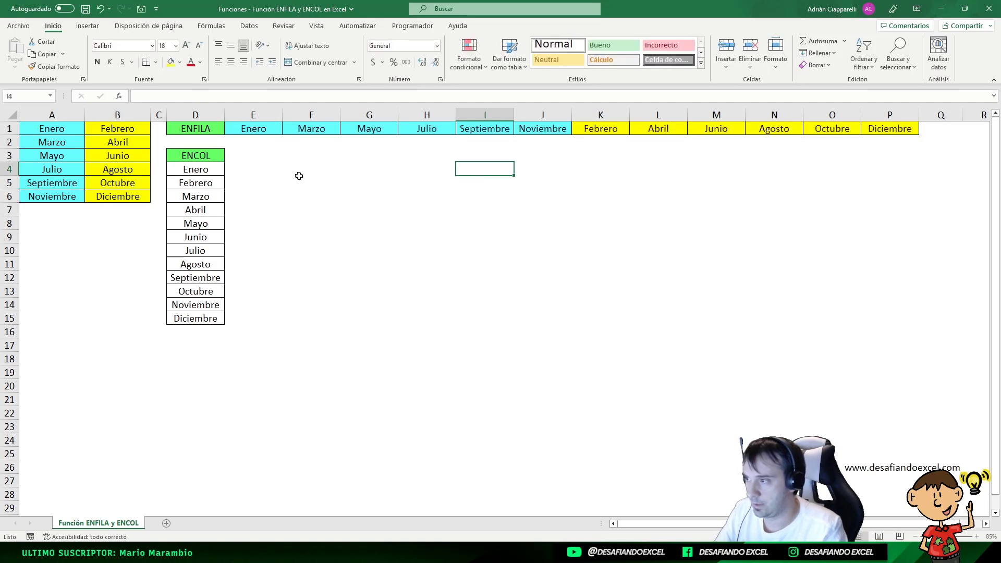
{"action": "left_click", "coordinate": [173, 171]}
{"action": "left_click", "coordinate": [191, 101]}
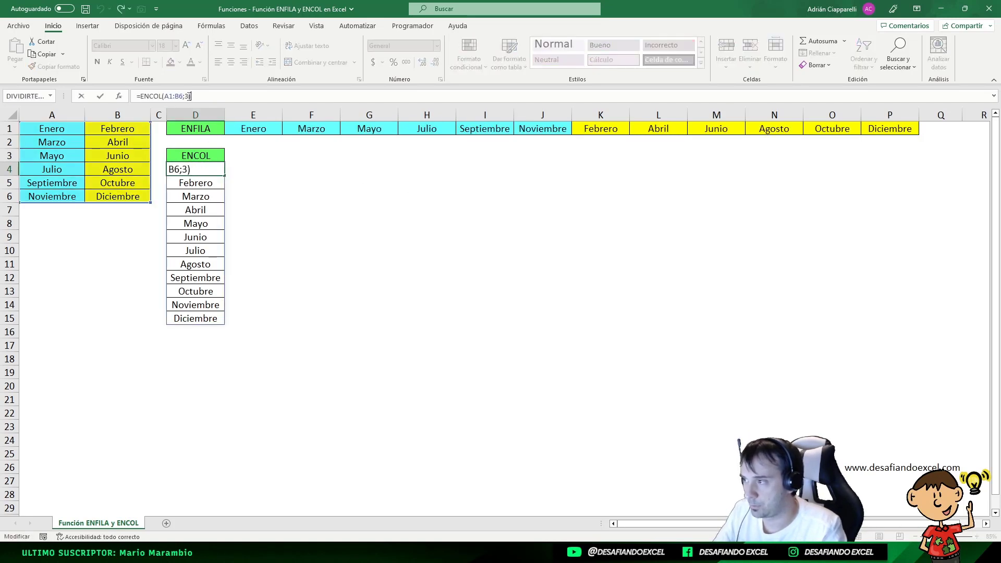
{"action": "key", "text": "BackSpace"}
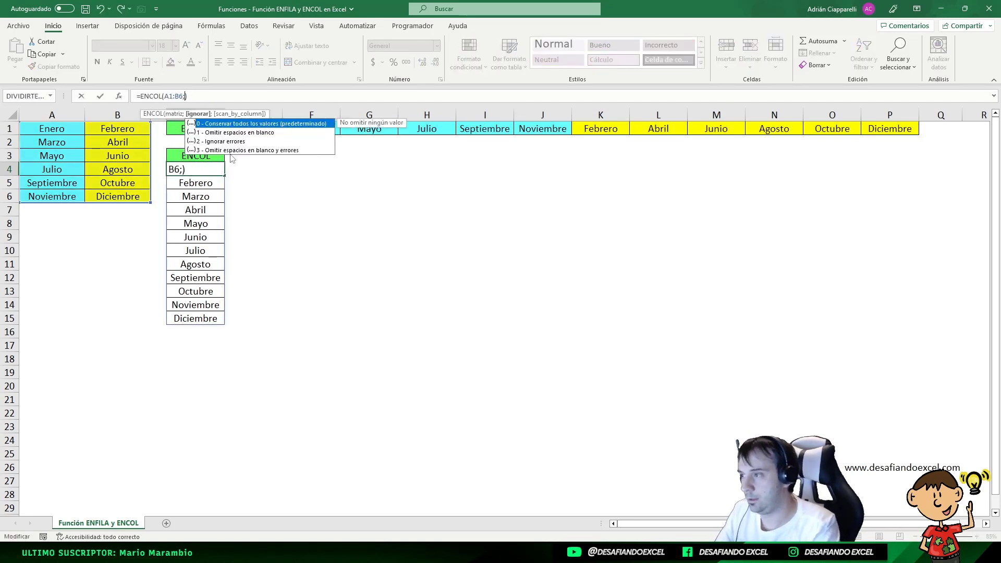
{"action": "type", "text": ";"}
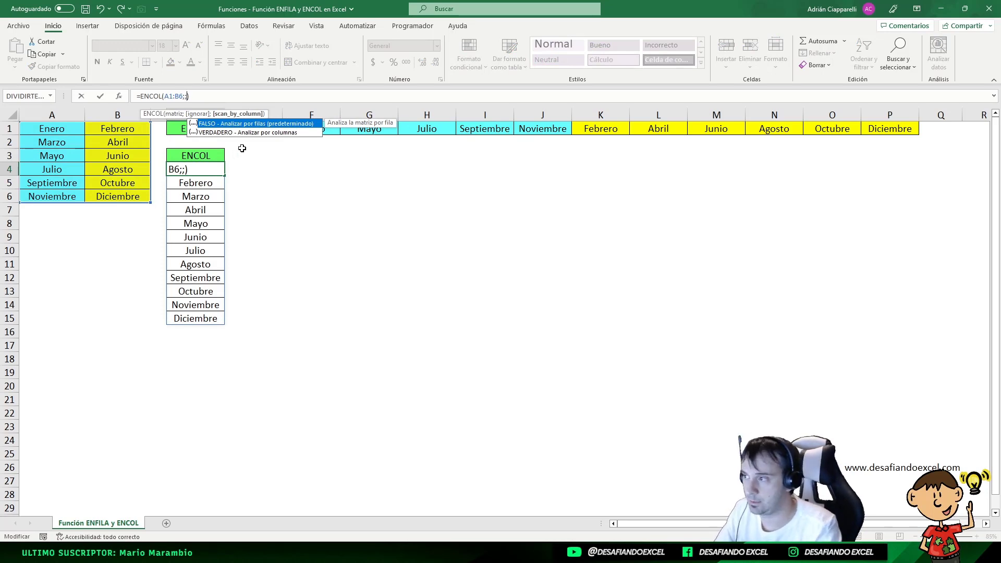
{"action": "type", "text": "1"}
{"action": "key", "text": "Return"}
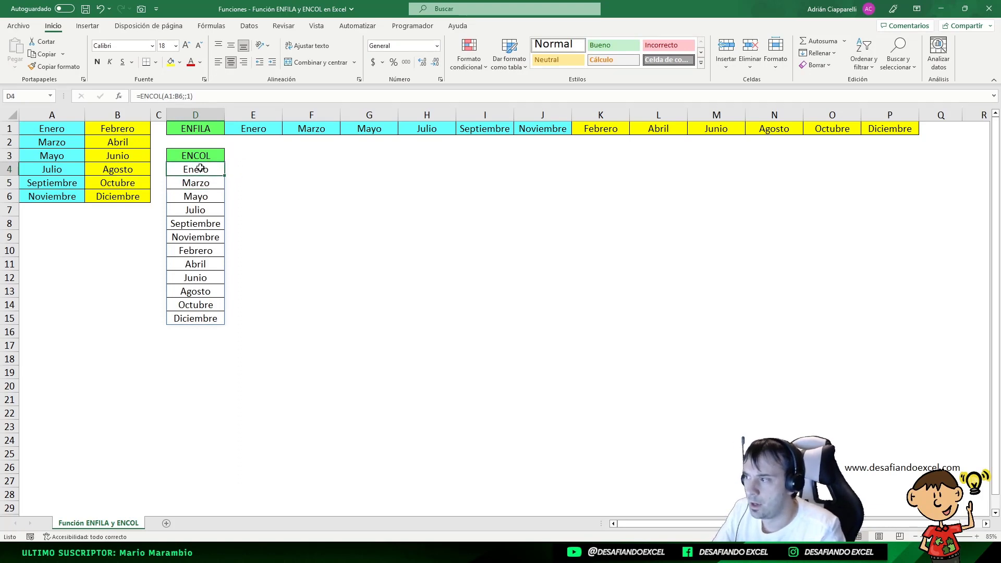
- Fill D4:D9 cyan and D10:D15 yellow
{"action": "left_click_drag", "start_coordinate": [200, 168], "coordinate": [198, 238]}
{"action": "left_click", "coordinate": [179, 62]}
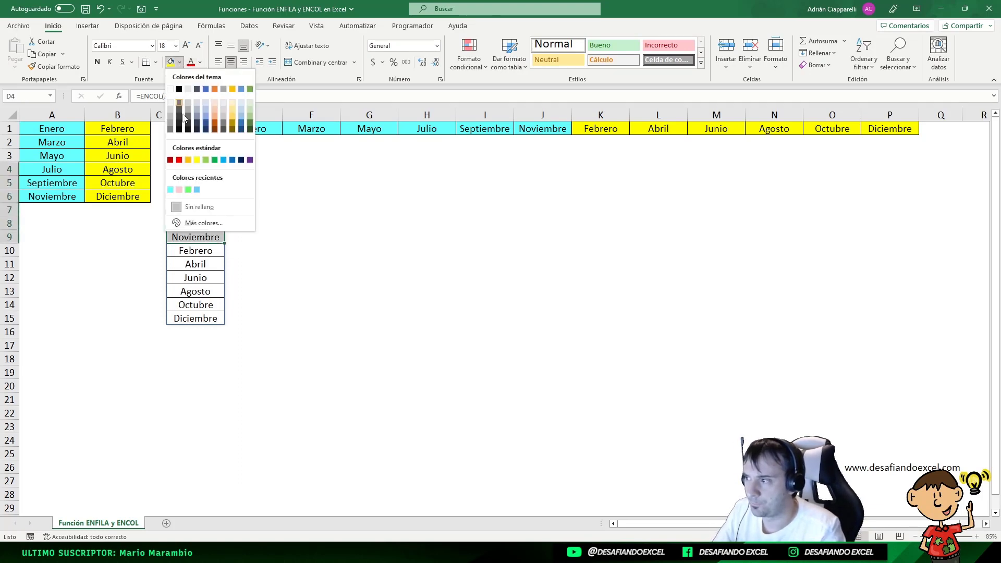
{"action": "left_click", "coordinate": [170, 190]}
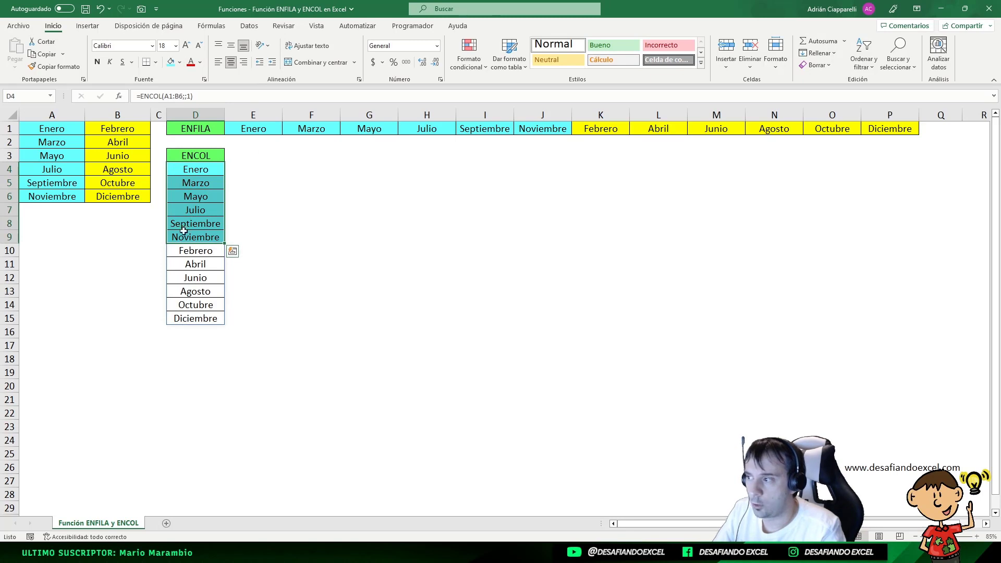
{"action": "left_click_drag", "start_coordinate": [199, 252], "coordinate": [199, 313]}
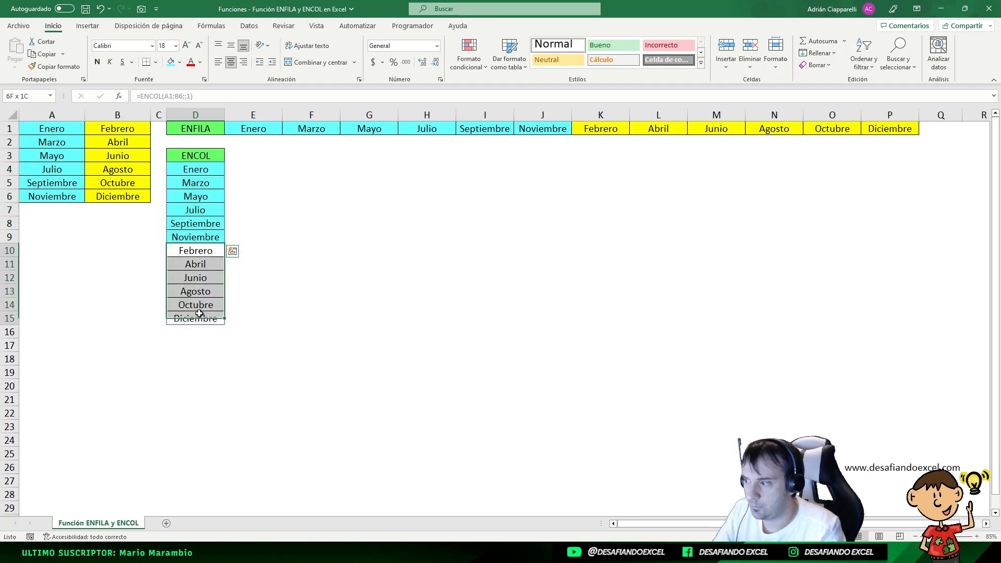
{"action": "left_click", "coordinate": [179, 62]}
{"action": "left_click", "coordinate": [196, 160]}
{"action": "left_click", "coordinate": [369, 237]}
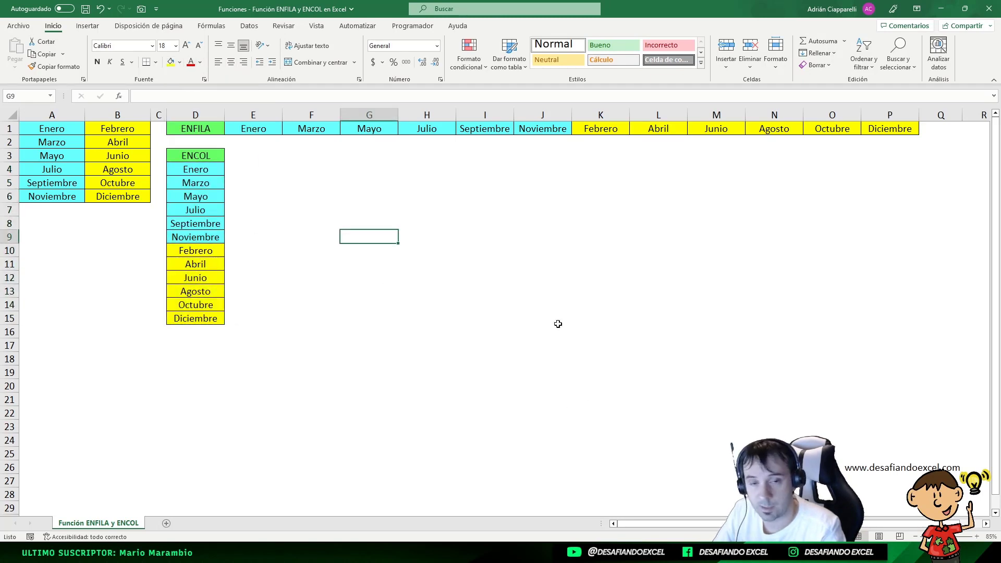
{"action": "left_click", "coordinate": [60, 128]}
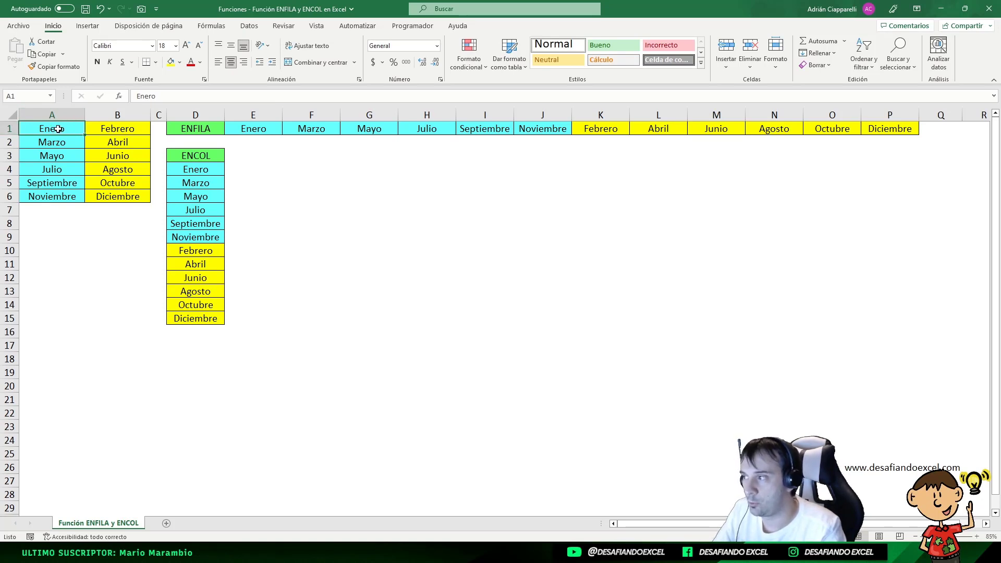
- Compare source column A1:A6 with the cyan D4:D9 results, then save with Ctrl+S
{"action": "left_click_drag", "start_coordinate": [57, 134], "coordinate": [56, 146]}
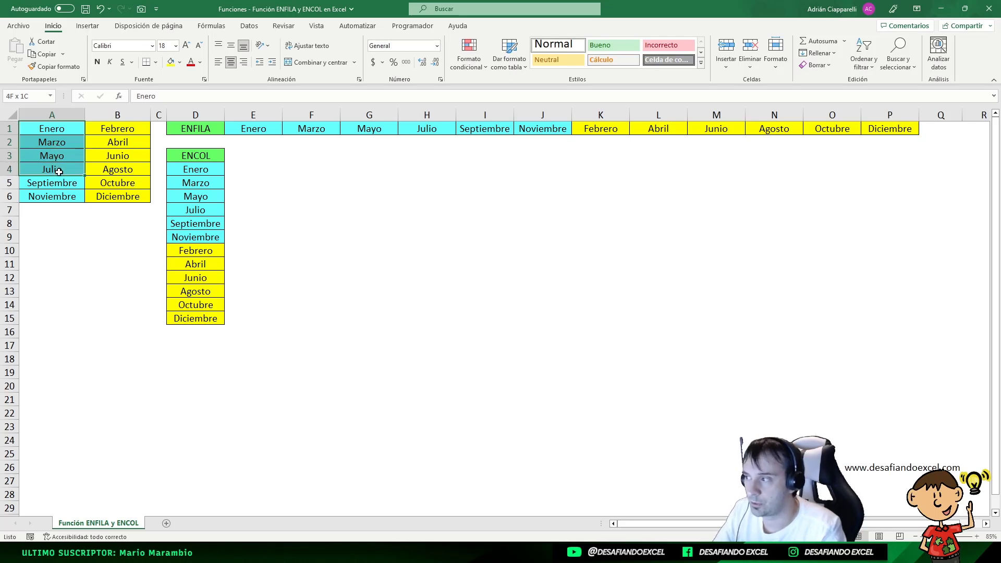
{"action": "left_click_drag", "start_coordinate": [55, 147], "coordinate": [32, 198]}
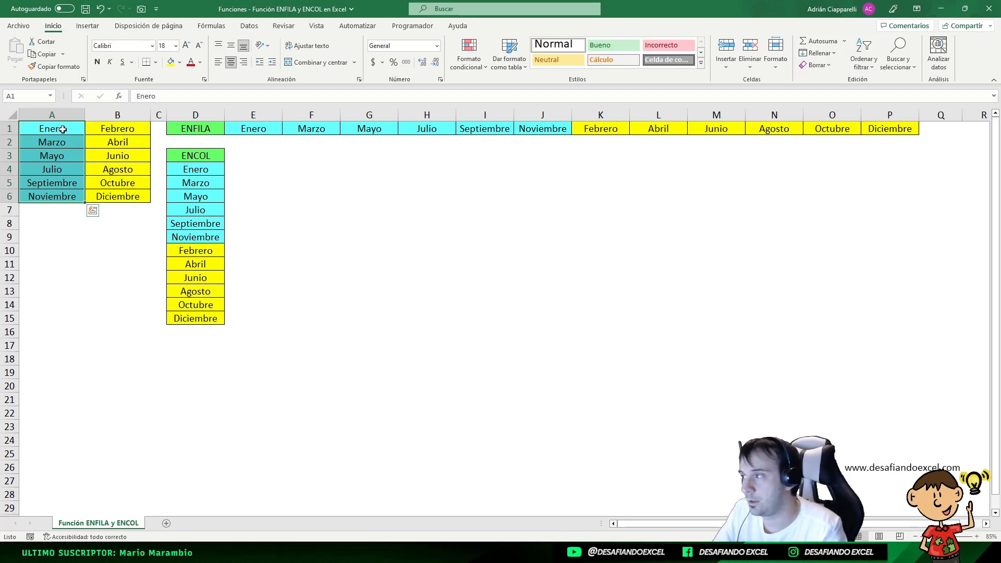
{"action": "left_click", "coordinate": [126, 129]}
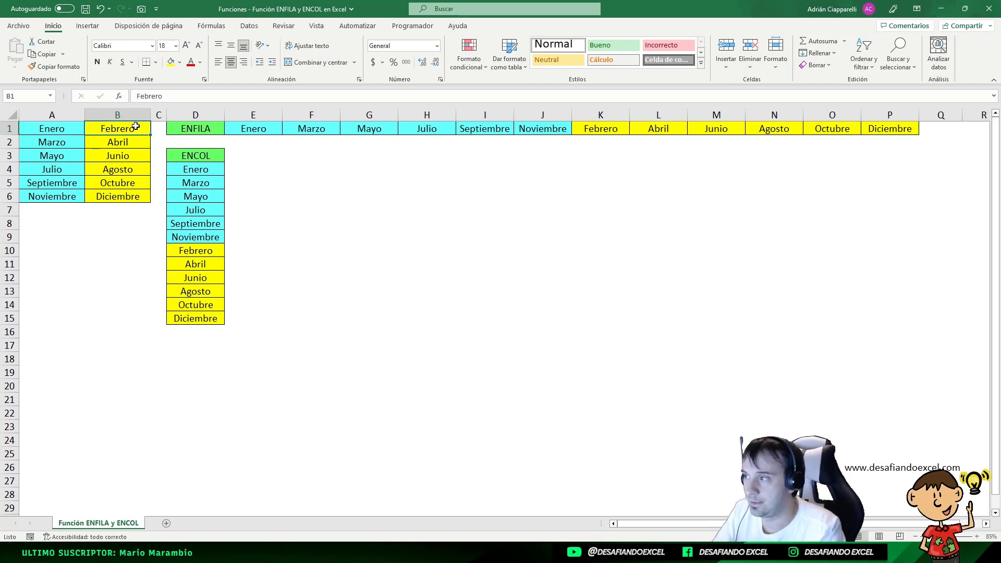
{"action": "left_click", "coordinate": [199, 171]}
{"action": "left_click_drag", "start_coordinate": [199, 172], "coordinate": [196, 237]}
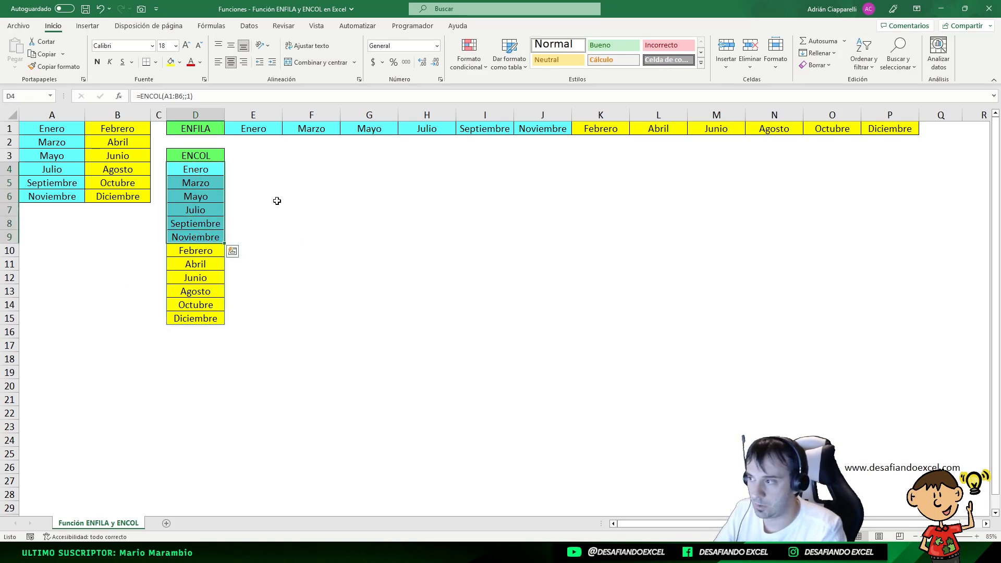
{"action": "left_click", "coordinate": [190, 167]}
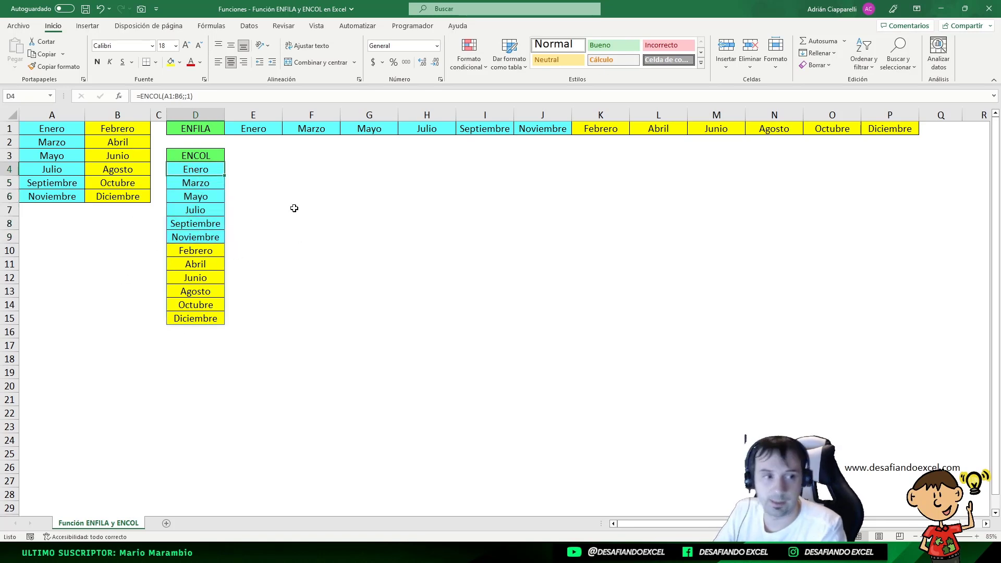
{"action": "key", "text": "ctrl+s"}
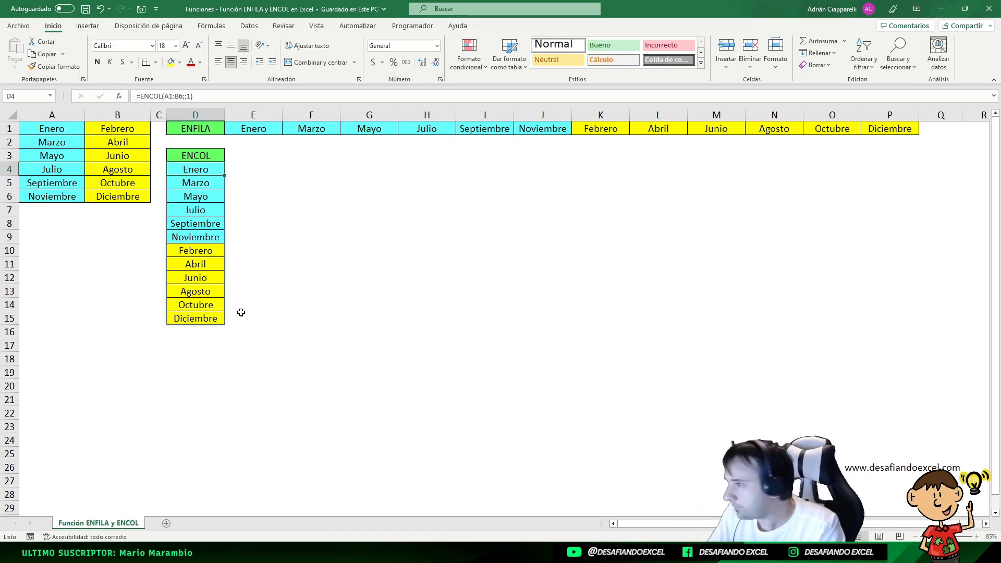
{"action": "left_click", "coordinate": [211, 130]}
{"action": "left_click", "coordinate": [241, 130]}
{"action": "left_click", "coordinate": [197, 172]}
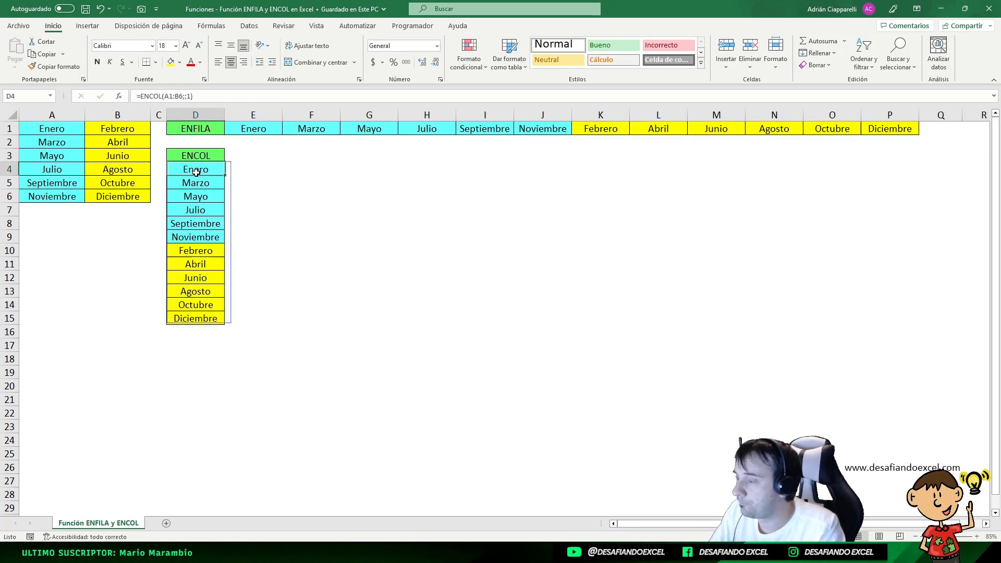
{"action": "left_click", "coordinate": [243, 133]}
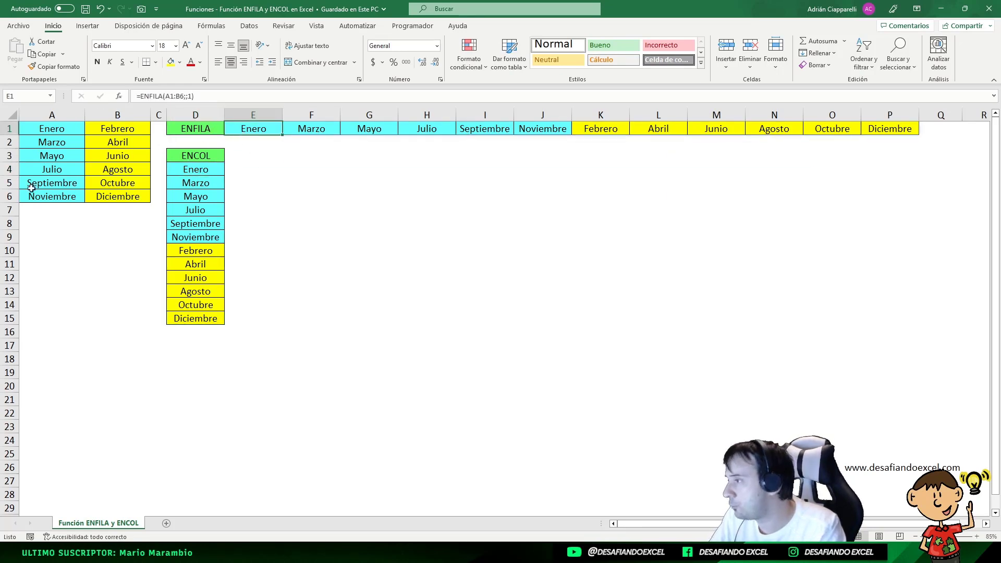